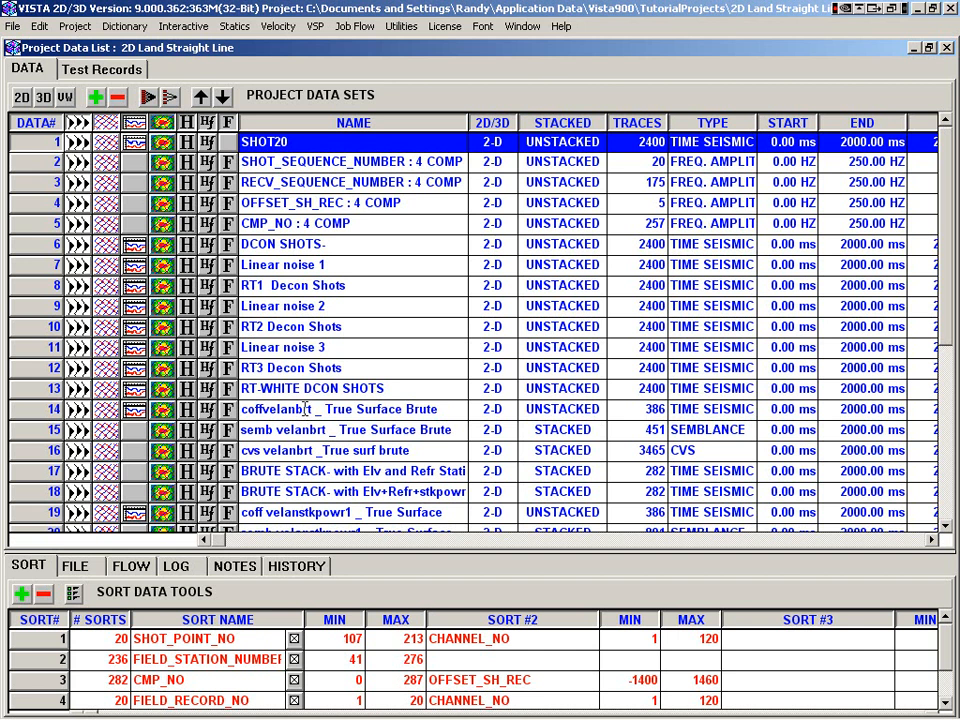
# Start an interactive velocity analysis using the coff, semb and cvs velanstkpowr2 True Surface data sets (22 to 24)
pyautogui.click(279, 26)
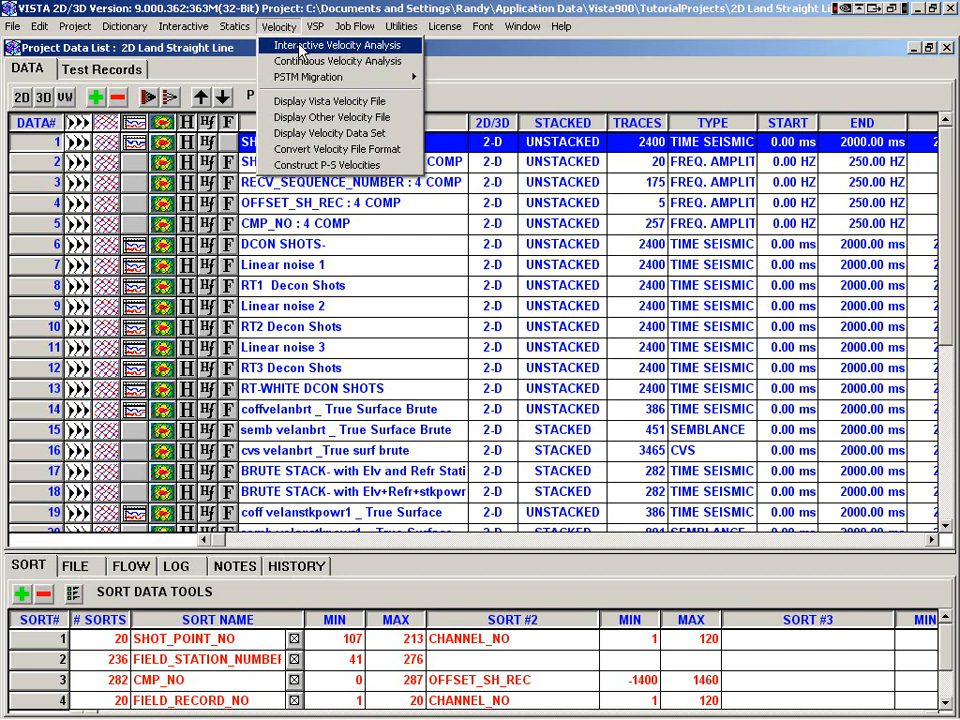
pyautogui.click(298, 46)
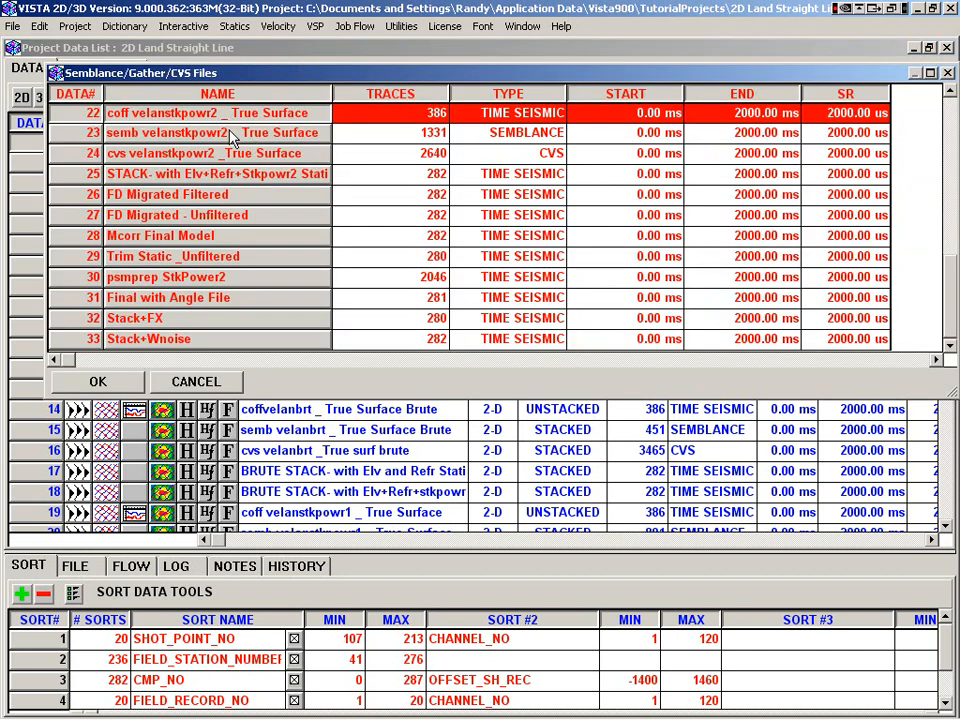
pyautogui.moveTo(231, 138); pyautogui.dragTo(219, 160)
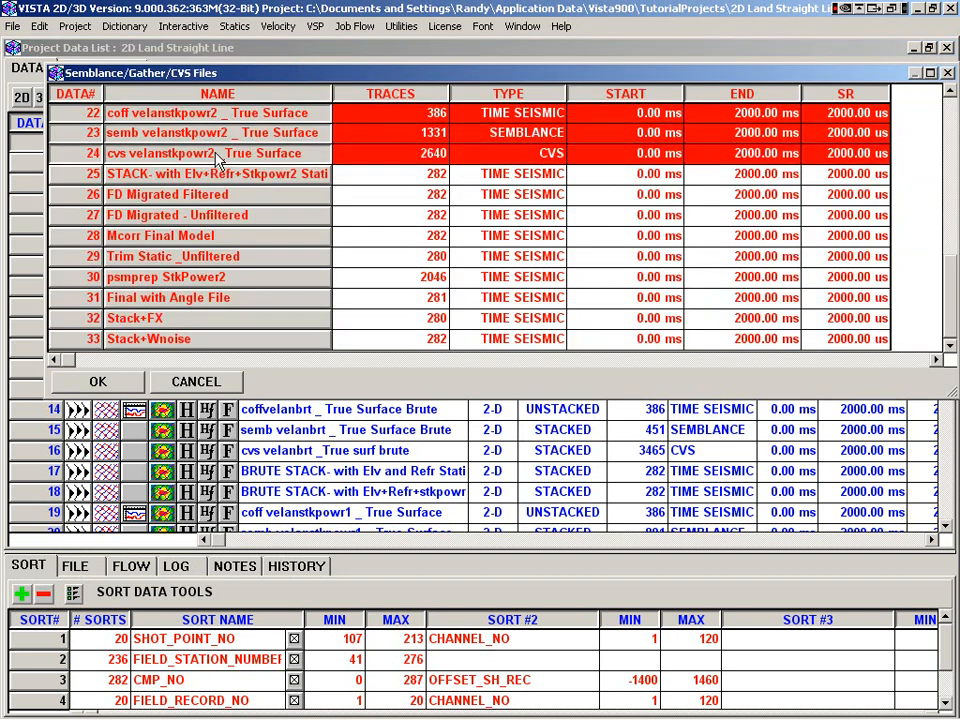
pyautogui.click(131, 381)
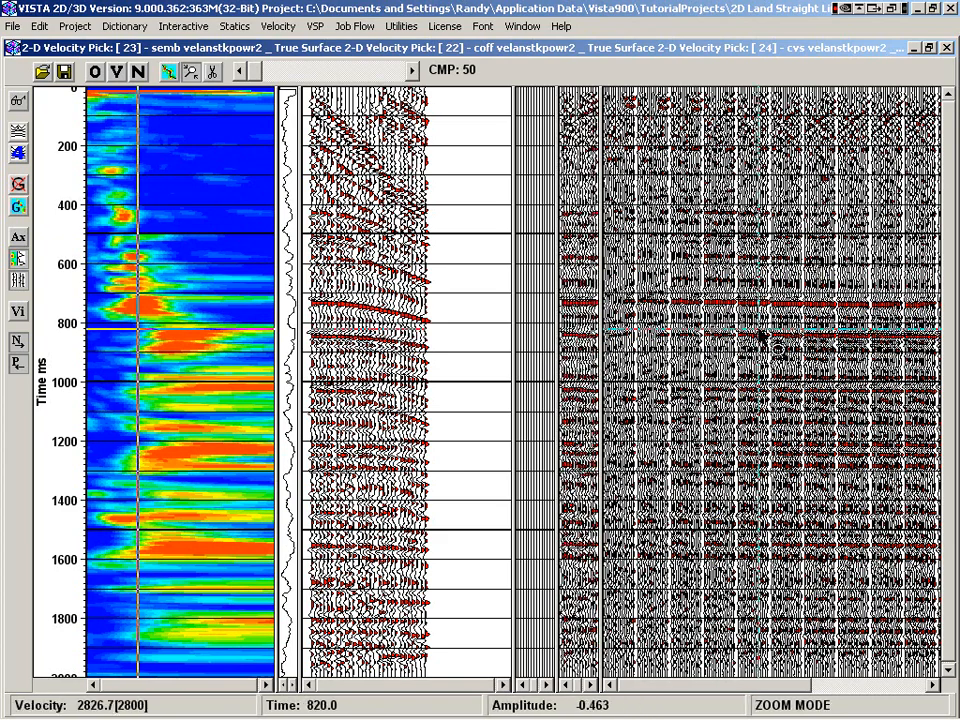
pyautogui.moveTo(735, 688); pyautogui.dragTo(769, 687)
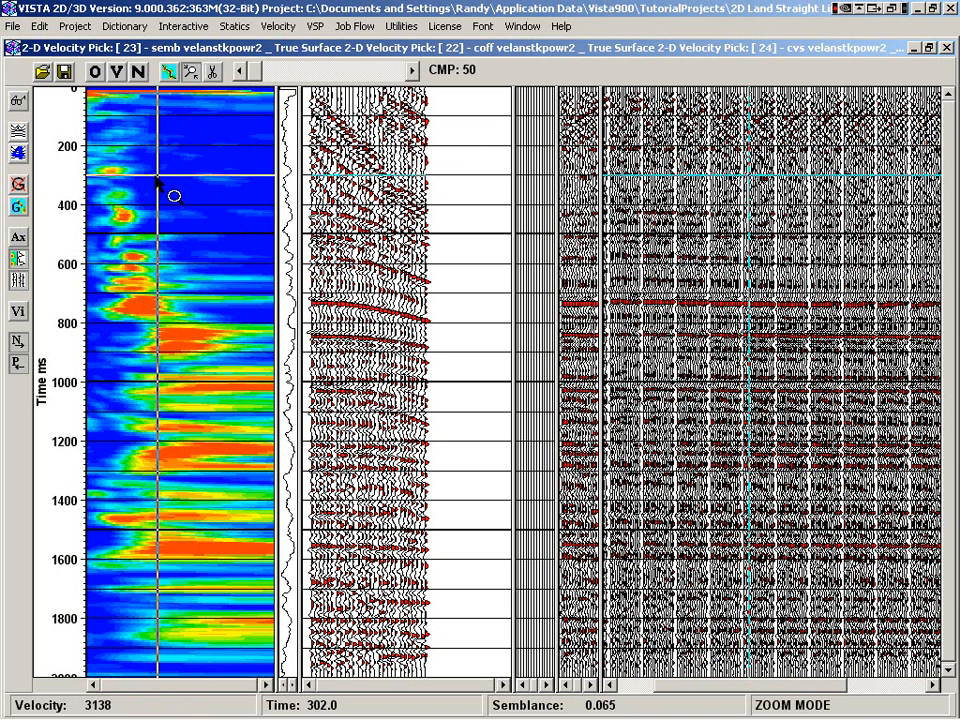
# Pick velocities on the CMP 50 semblance at about 2400 m/s near 290 ms, 2750 m/s near 660 ms and 3500 m/s near 840 ms
pyautogui.click(168, 72)
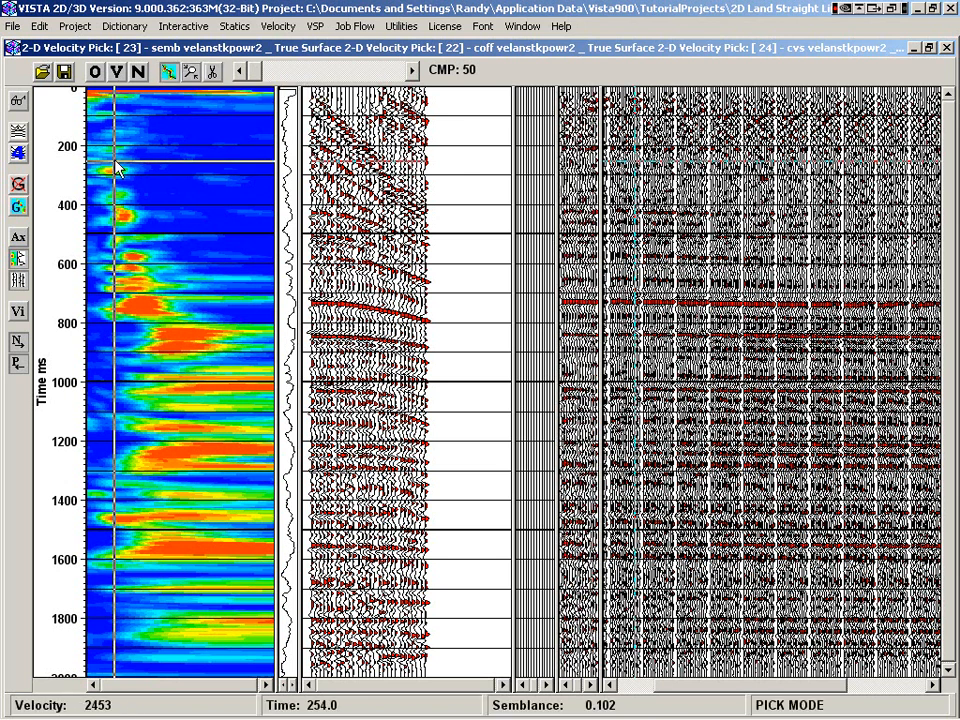
pyautogui.click(113, 173)
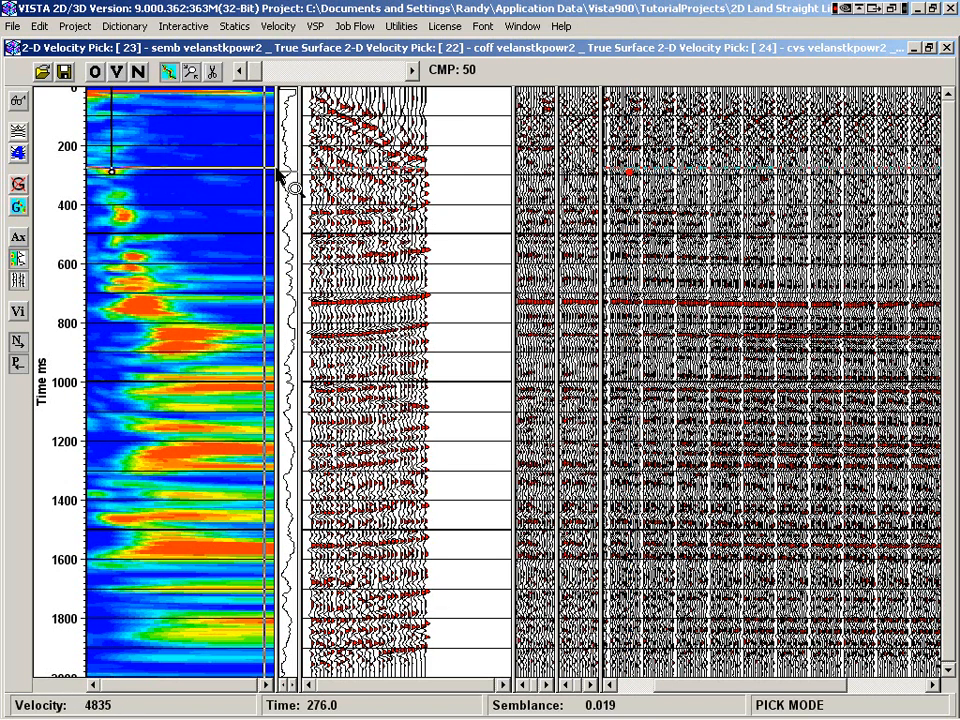
pyautogui.click(133, 281)
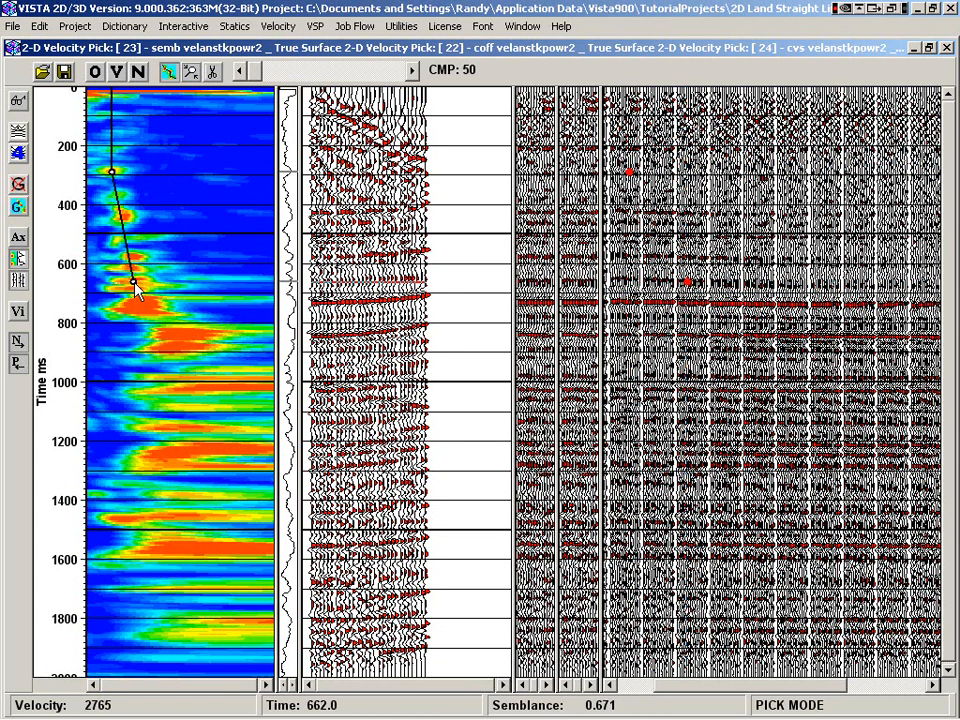
pyautogui.click(181, 335)
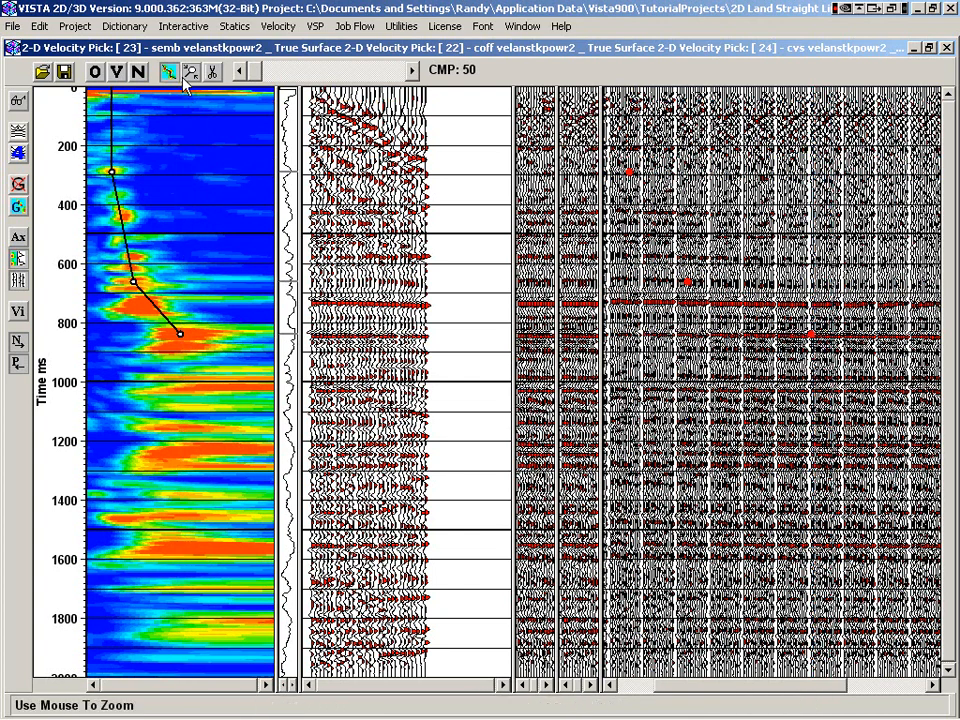
# Zoom in on the picked part of the semblance and restore the full view
pyautogui.click(191, 74)
pyautogui.moveTo(88, 154); pyautogui.dragTo(214, 382)
pyautogui.rightClick(188, 308)
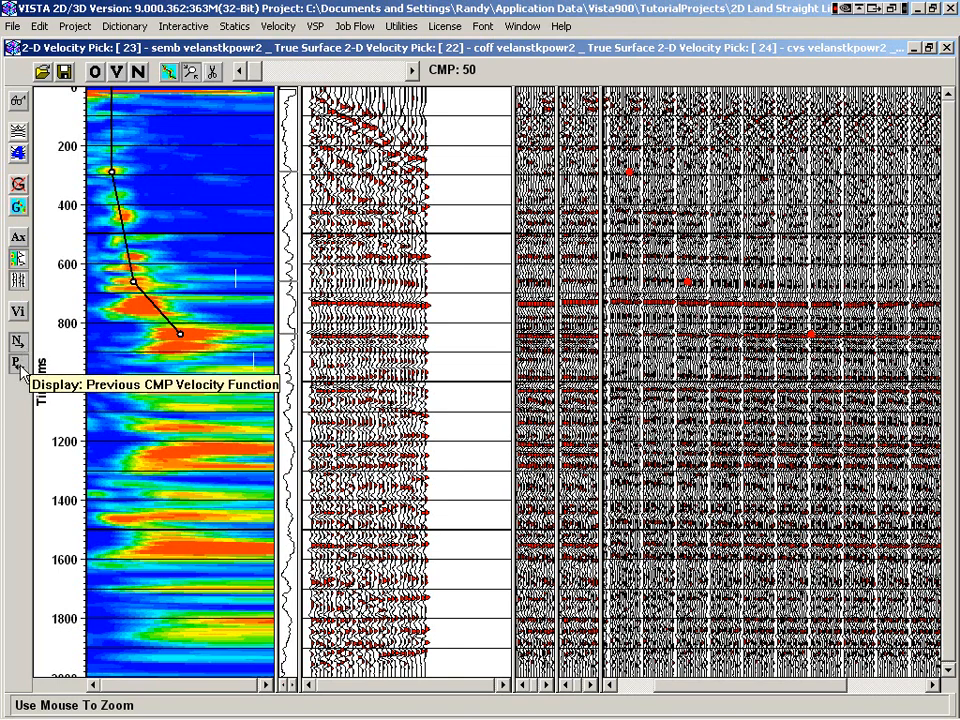
# Show the interval velocity curve over the semblance and hide it again
pyautogui.click(20, 313)
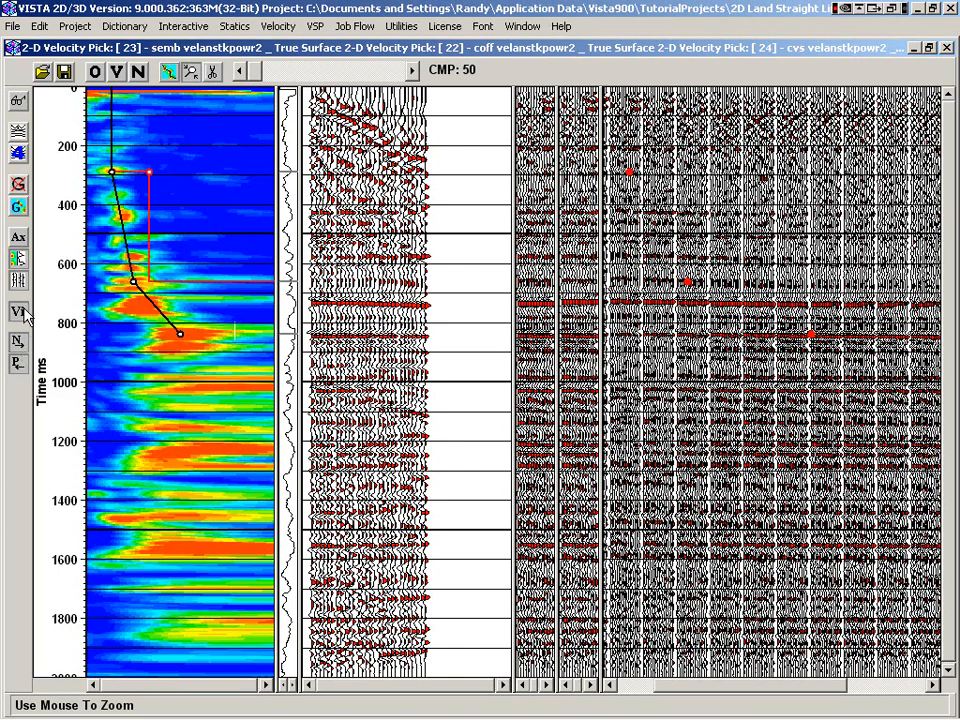
pyautogui.click(24, 312)
pyautogui.click(20, 280)
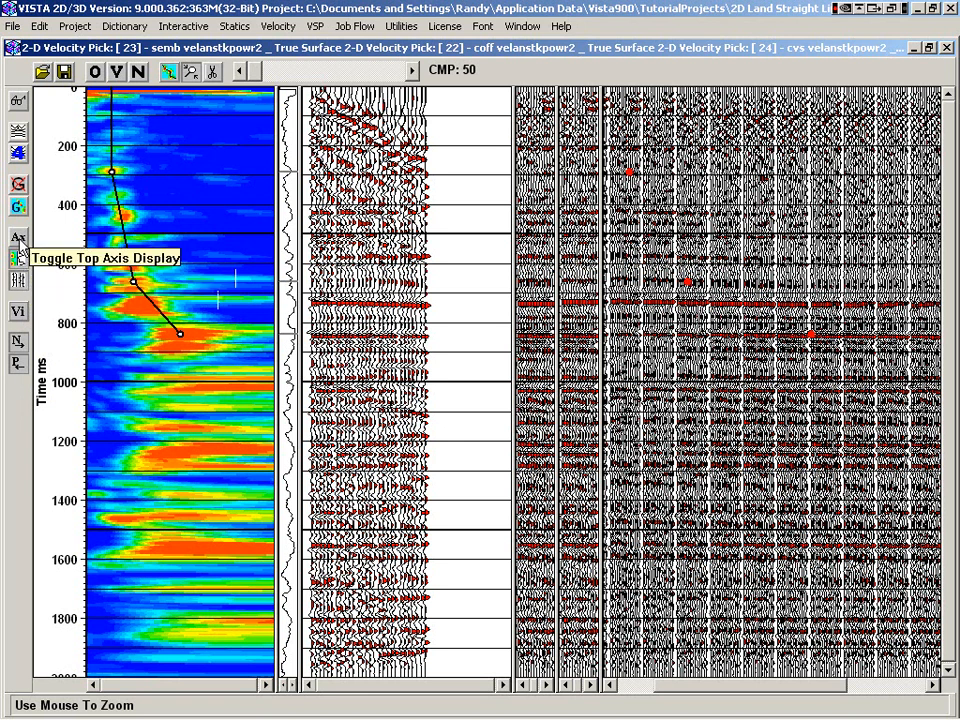
# Turn on the top axis display and toggle the semblance graph and dynamic CMP stacks off and back on
pyautogui.click(20, 240)
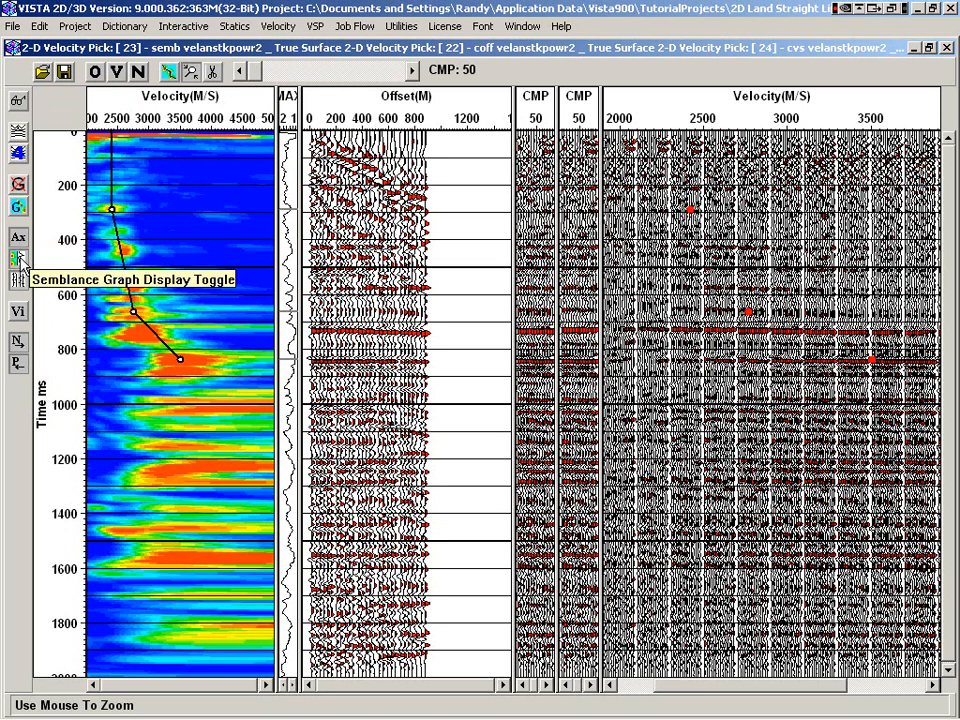
pyautogui.click(18, 258)
pyautogui.click(19, 258)
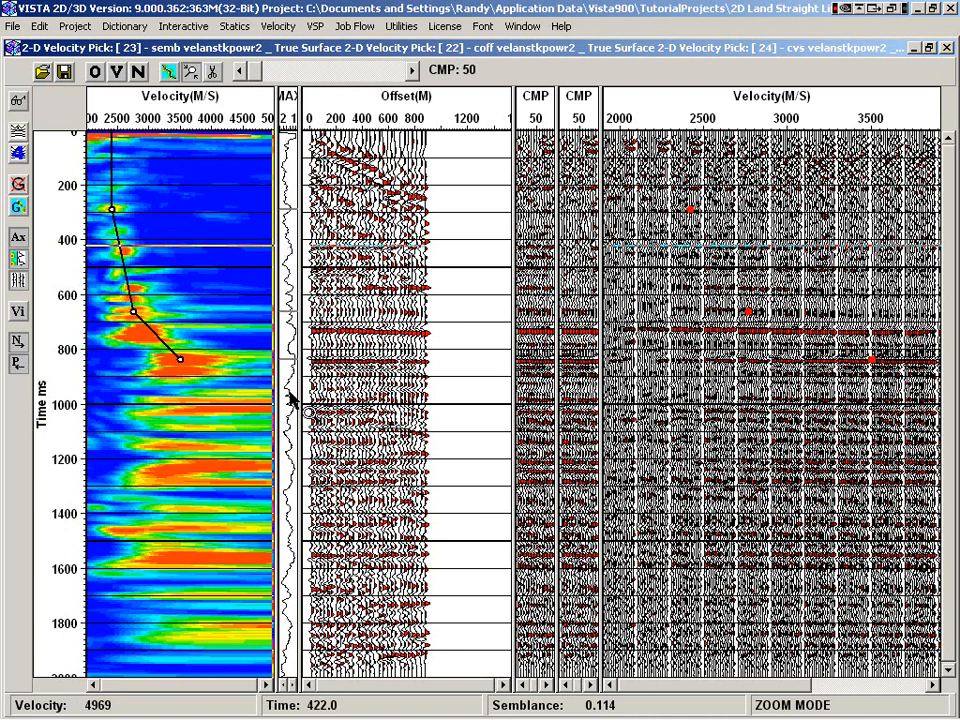
pyautogui.click(19, 282)
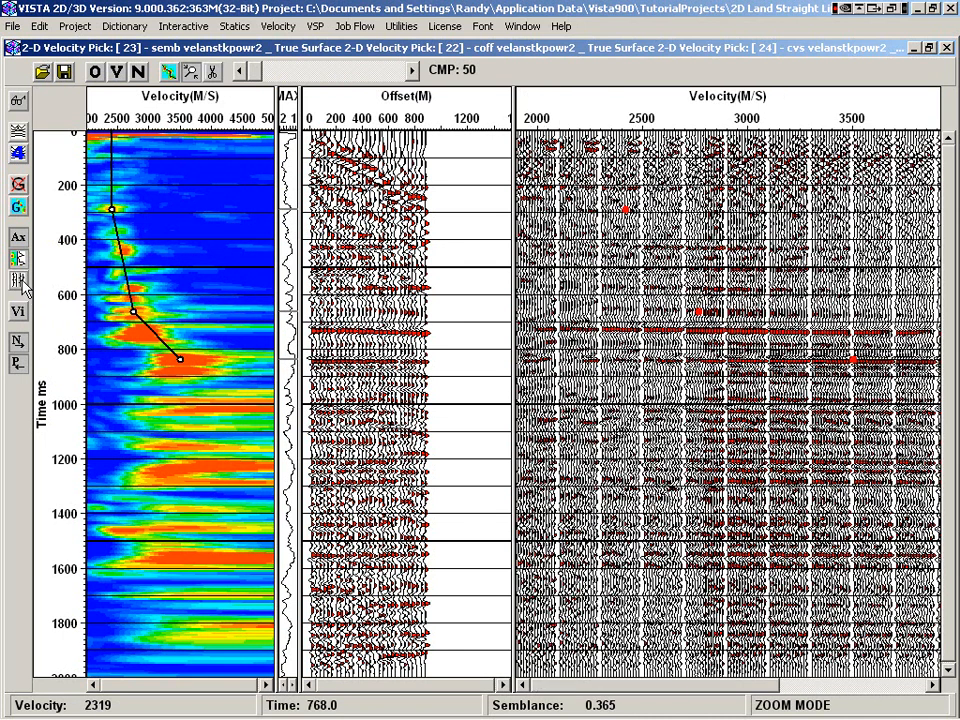
pyautogui.click(19, 282)
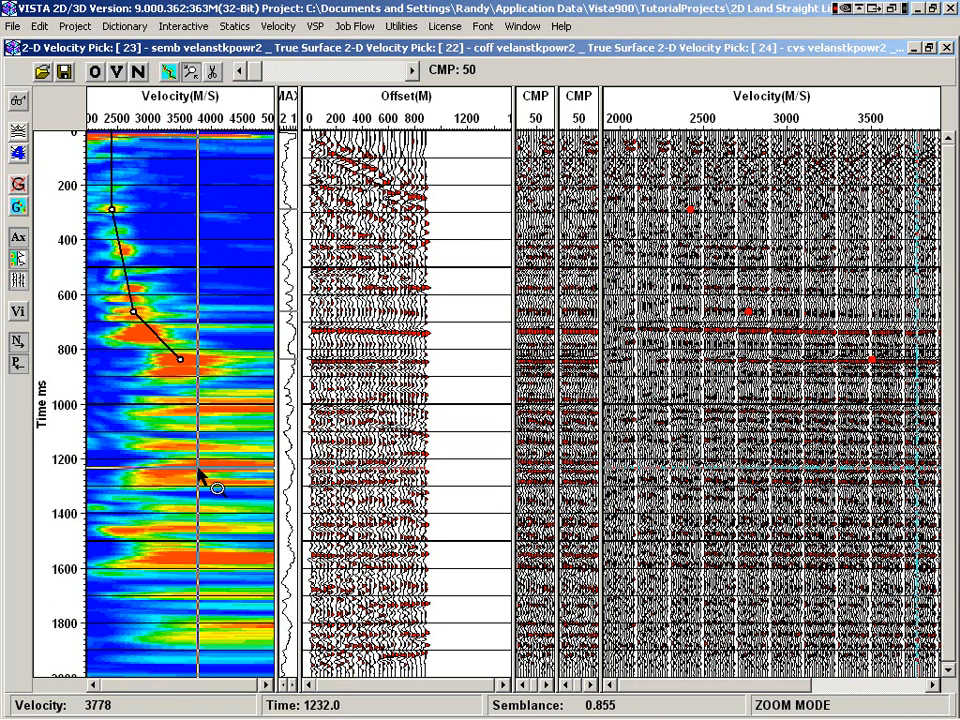
# Add a velocity pick of about 3700 m/s near 1220 ms and replace the pick near 840 ms with one near 860 ms
pyautogui.click(168, 71)
pyautogui.click(193, 463)
pyautogui.click(188, 358)
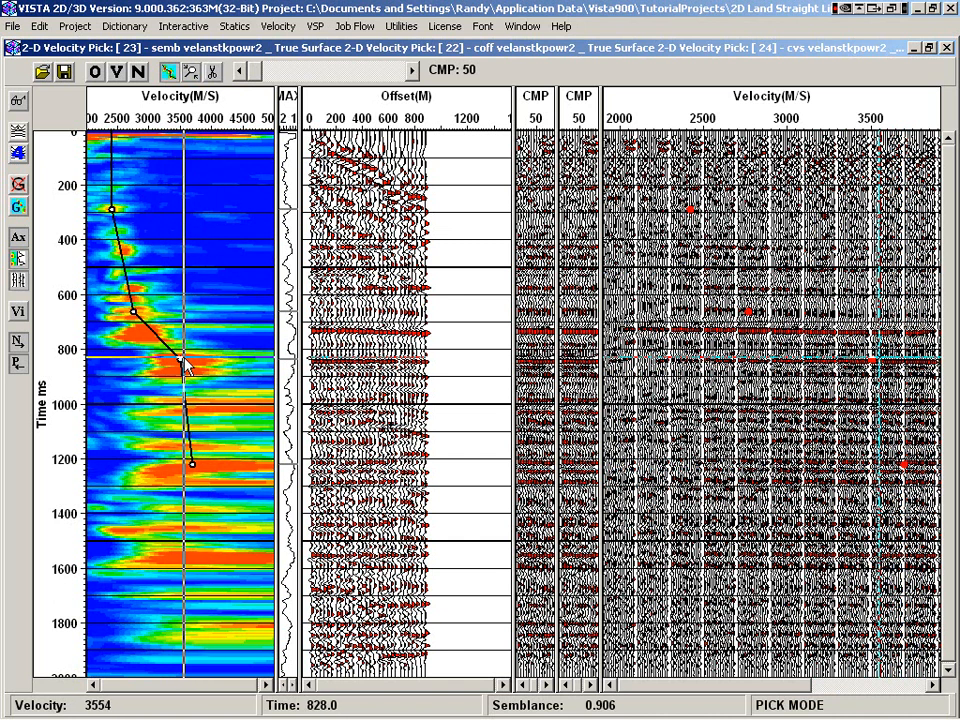
pyautogui.rightClick(184, 358)
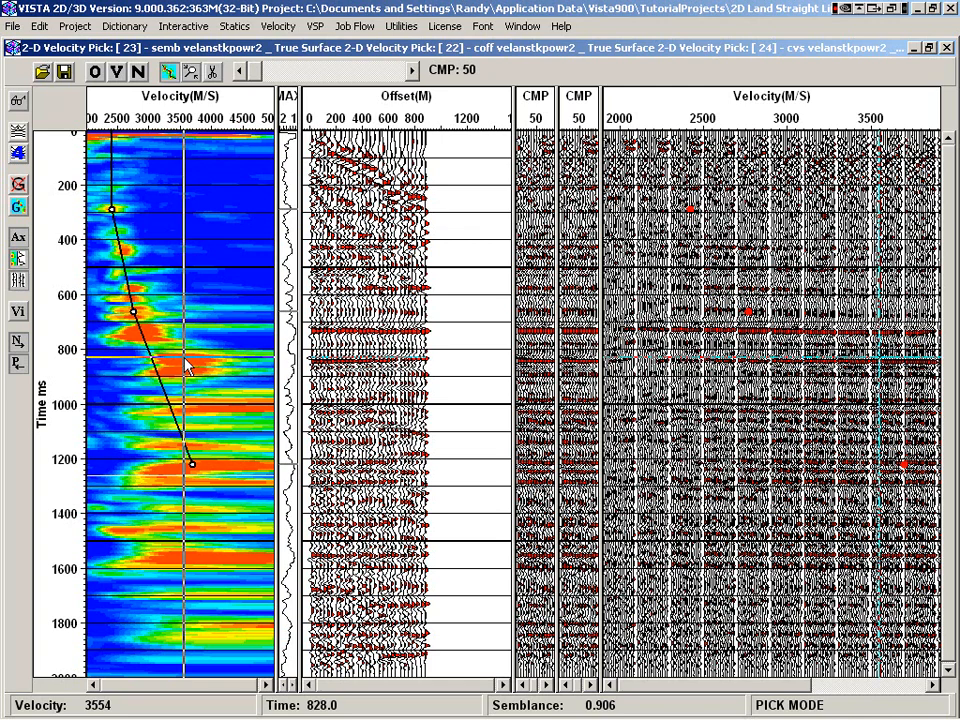
pyautogui.click(184, 358)
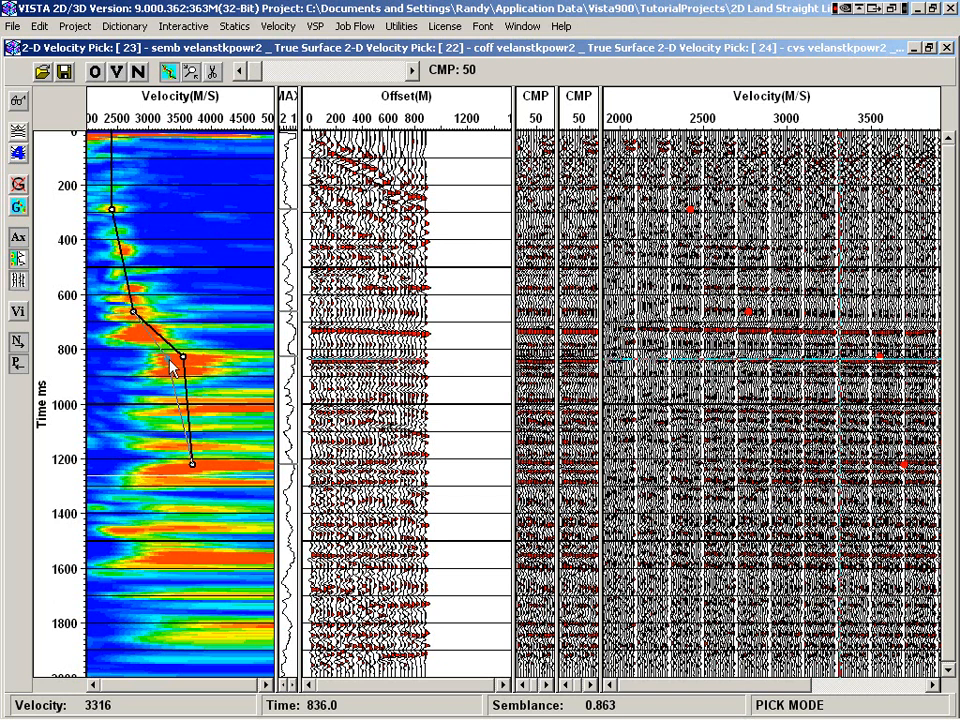
pyautogui.click(178, 367)
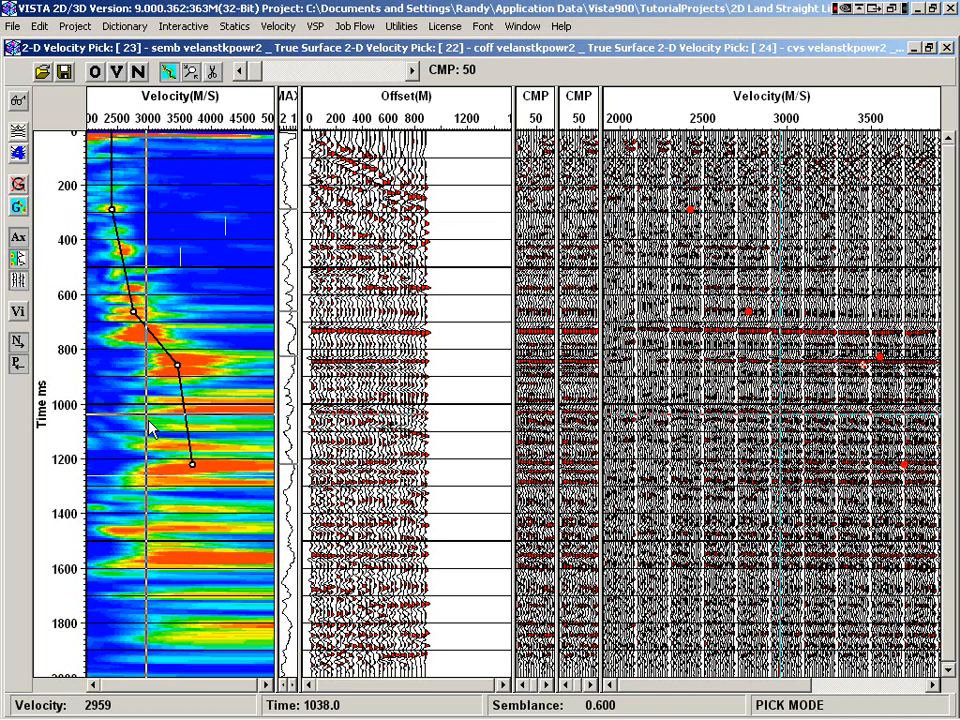
# Load the existing velocity pick file brute.vel
pyautogui.click(44, 73)
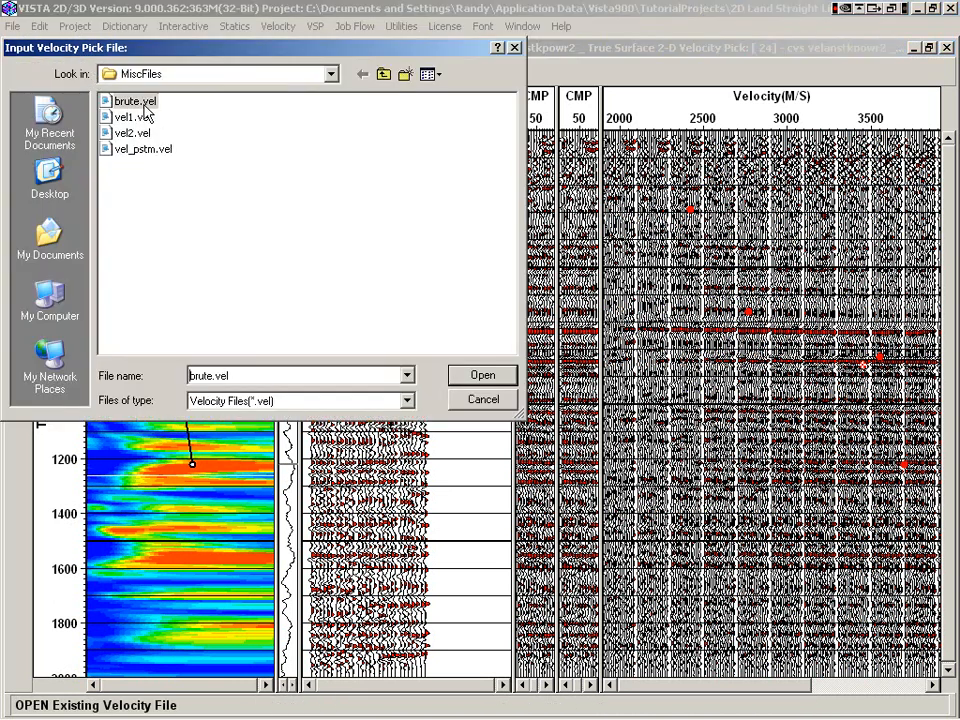
pyautogui.doubleClick(144, 104)
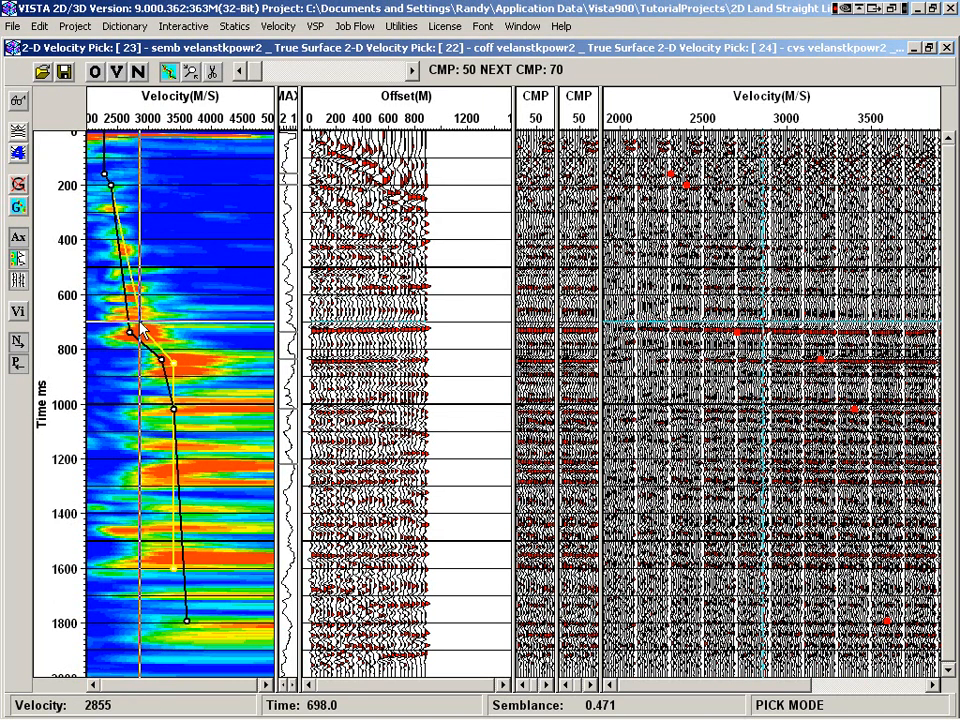
# Toggle the next and previous CMP velocity functions, step forward to CMP 90 and return to CMP 50
pyautogui.click(18, 344)
pyautogui.click(19, 365)
pyautogui.click(412, 72)
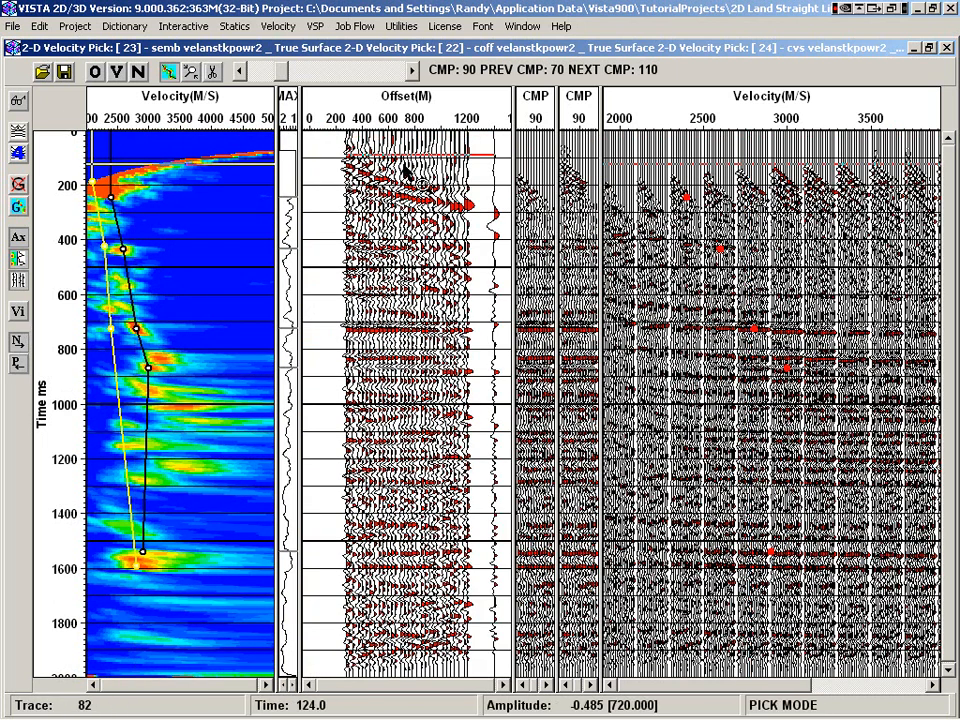
pyautogui.click(256, 74)
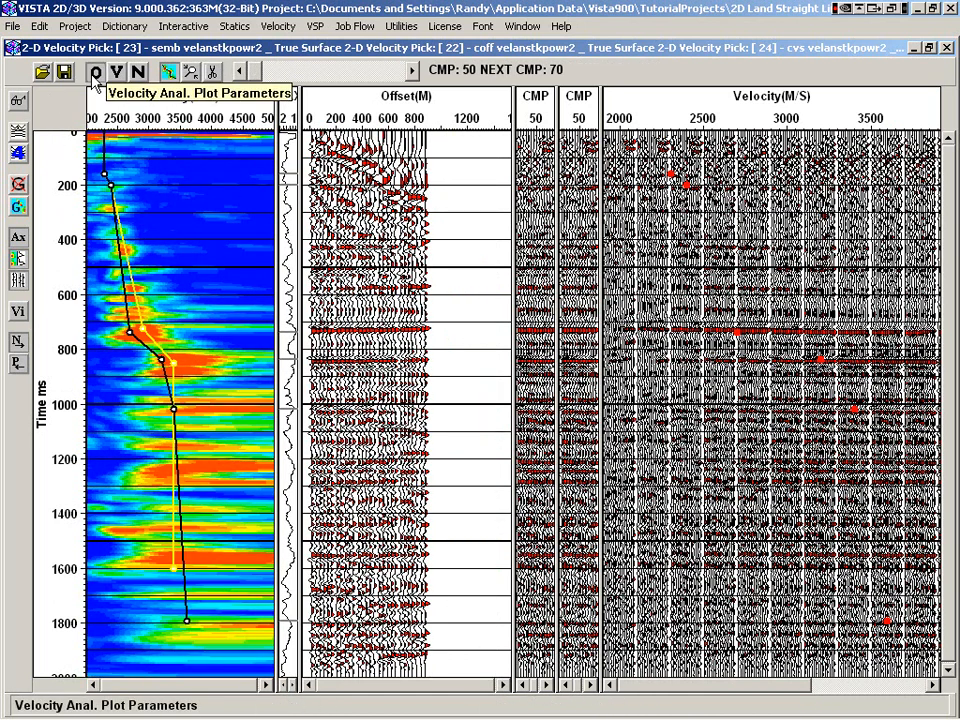
# Enable muting of the early far-offset data for the gather display in the velocity analysis plot parameters
pyautogui.click(96, 72)
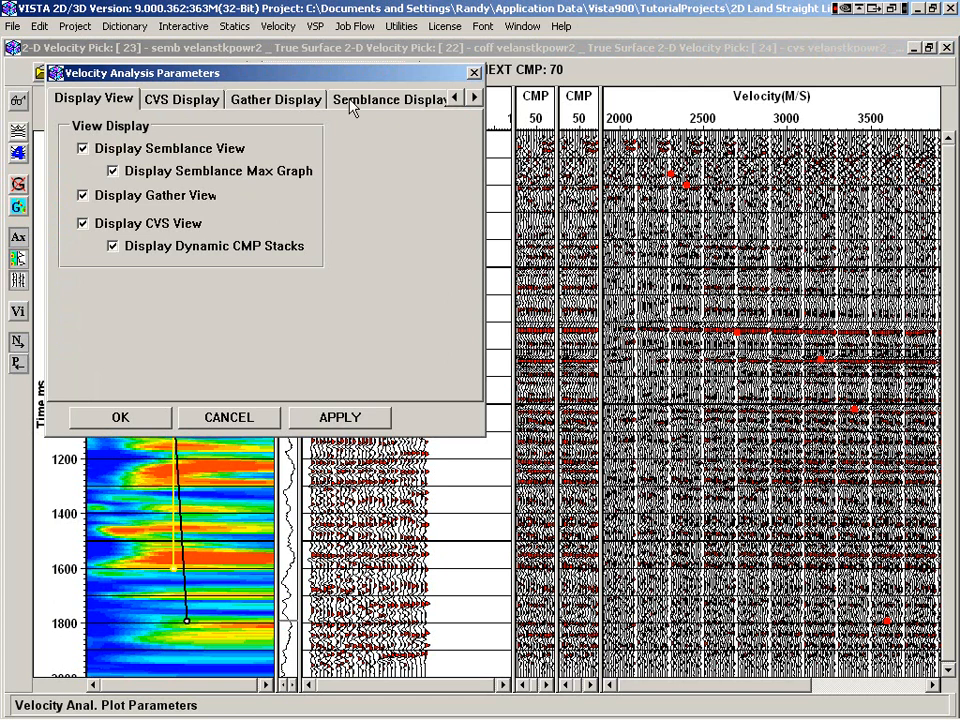
pyautogui.click(290, 100)
pyautogui.click(203, 170)
pyautogui.click(120, 416)
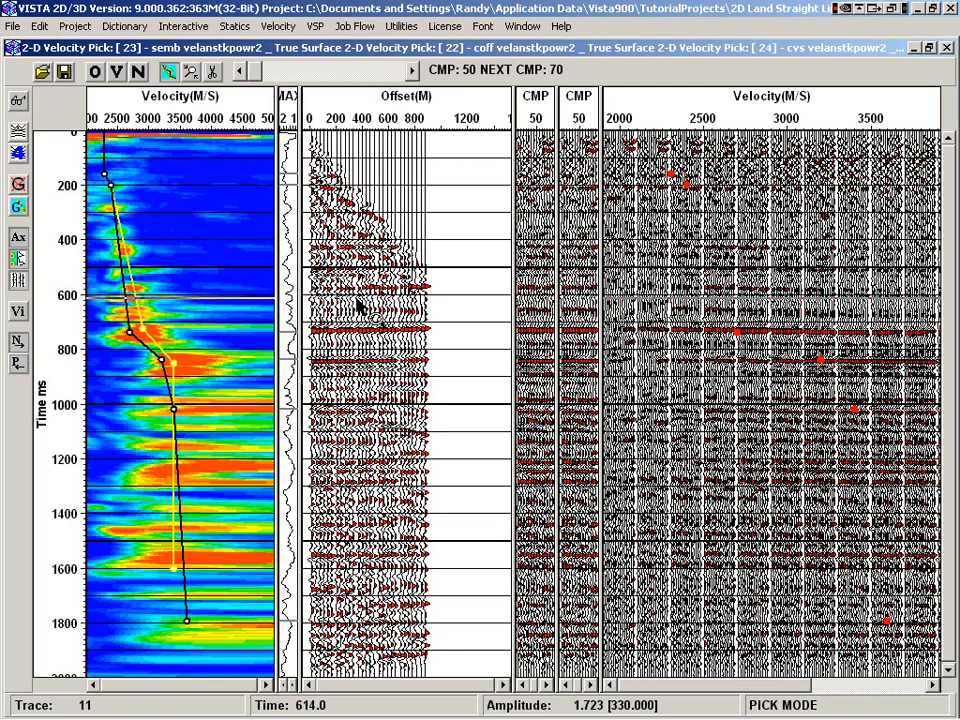
pyautogui.moveTo(240, 297)
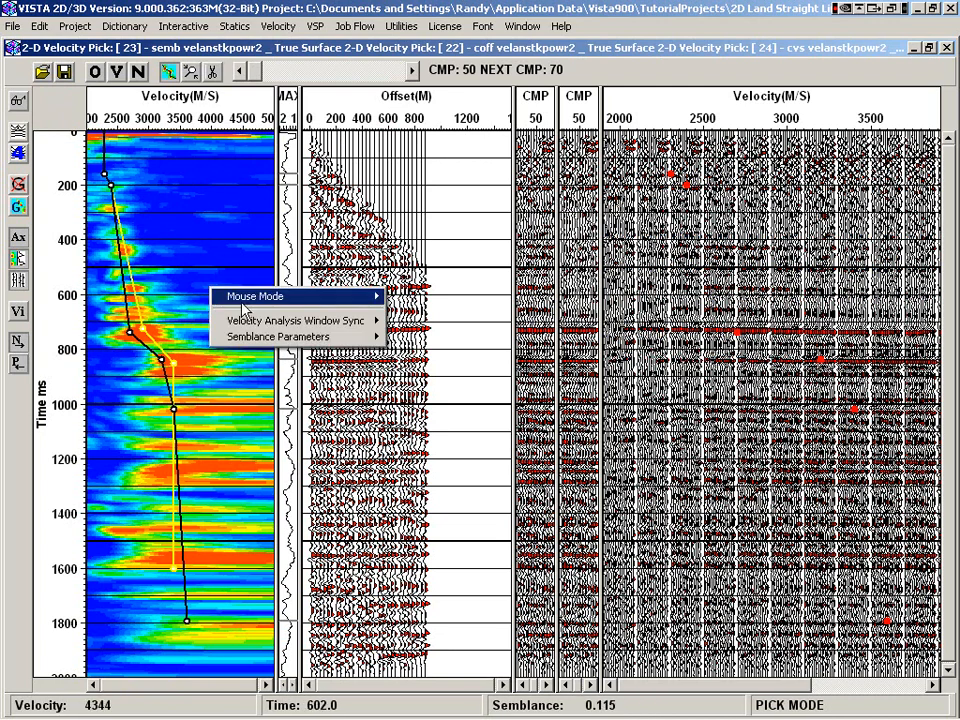
pyautogui.moveTo(254, 324)
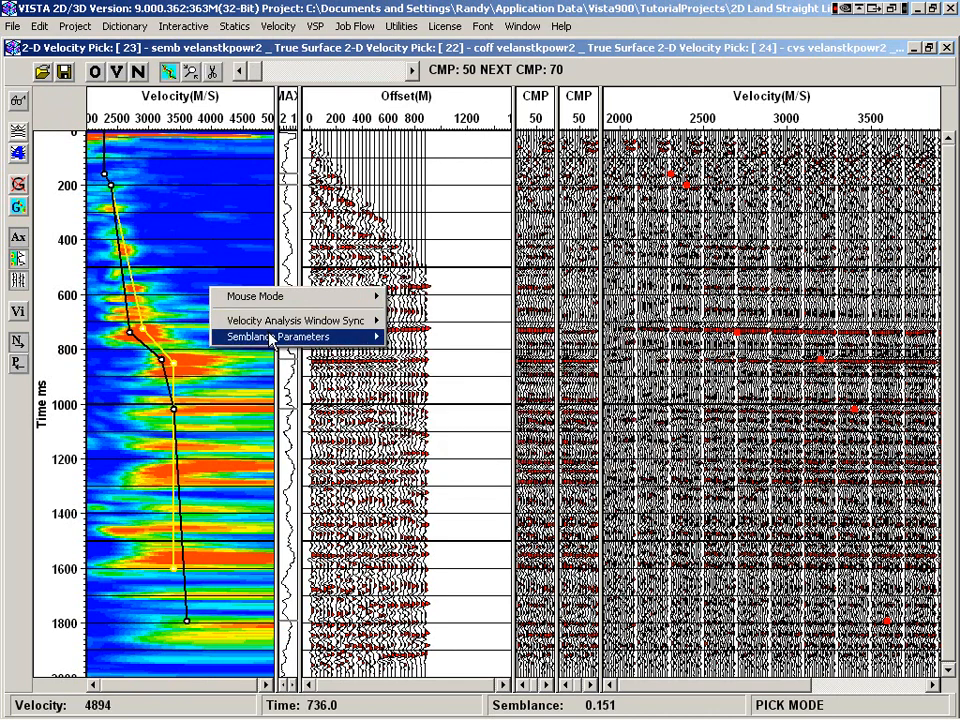
pyautogui.click(145, 150)
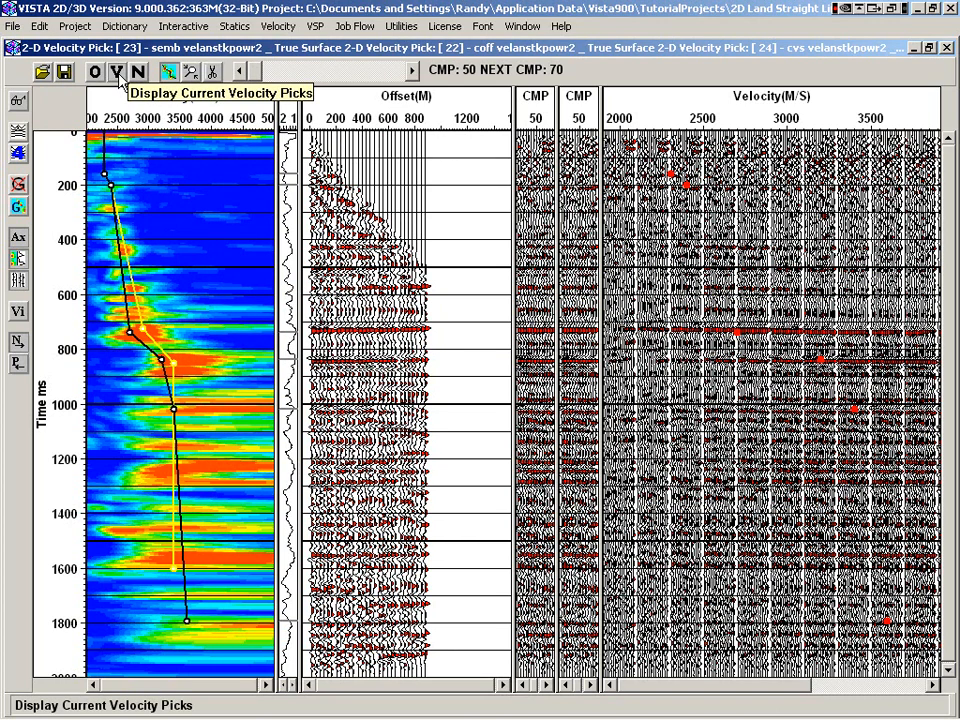
# Display the current velocity picks as a velocity section and tile it vertically beside the velocity pick window
pyautogui.click(117, 73)
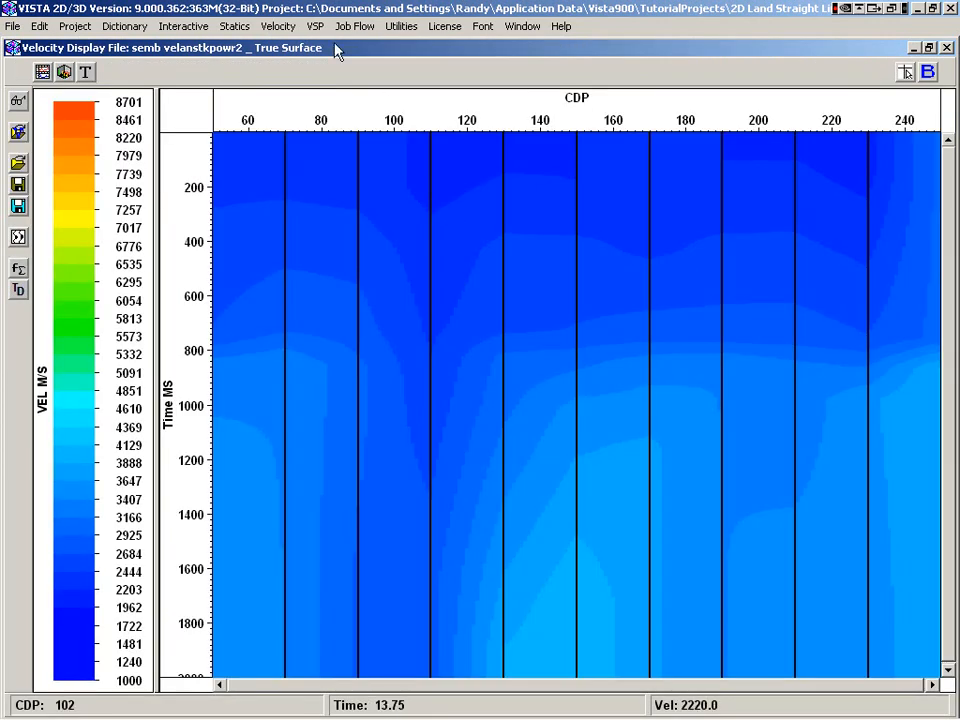
pyautogui.click(522, 26)
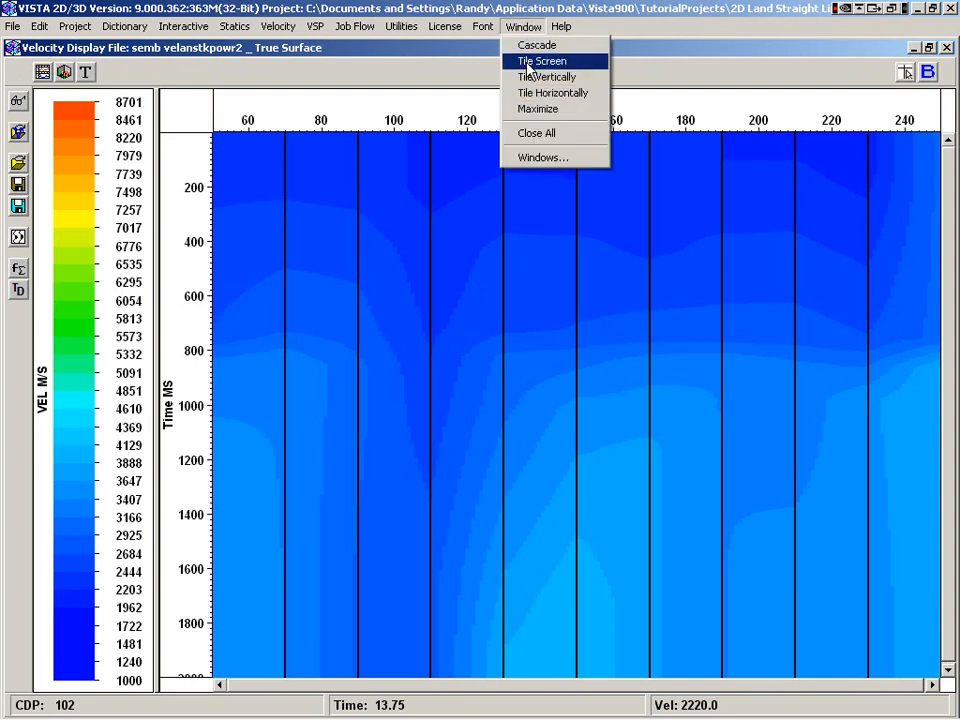
pyautogui.click(527, 77)
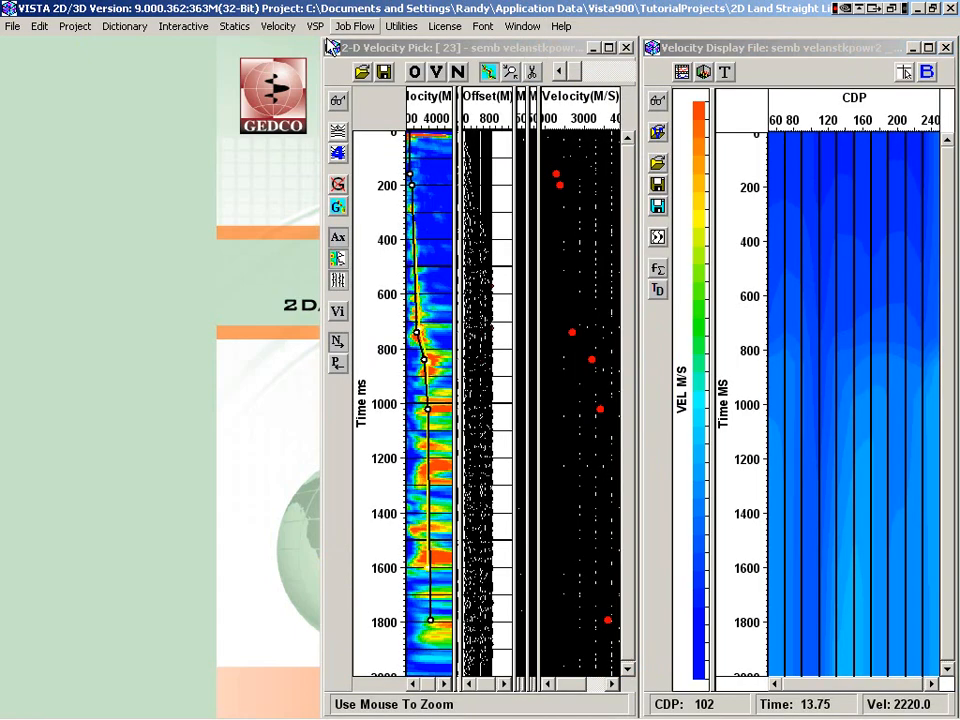
pyautogui.click(522, 26)
pyautogui.click(540, 77)
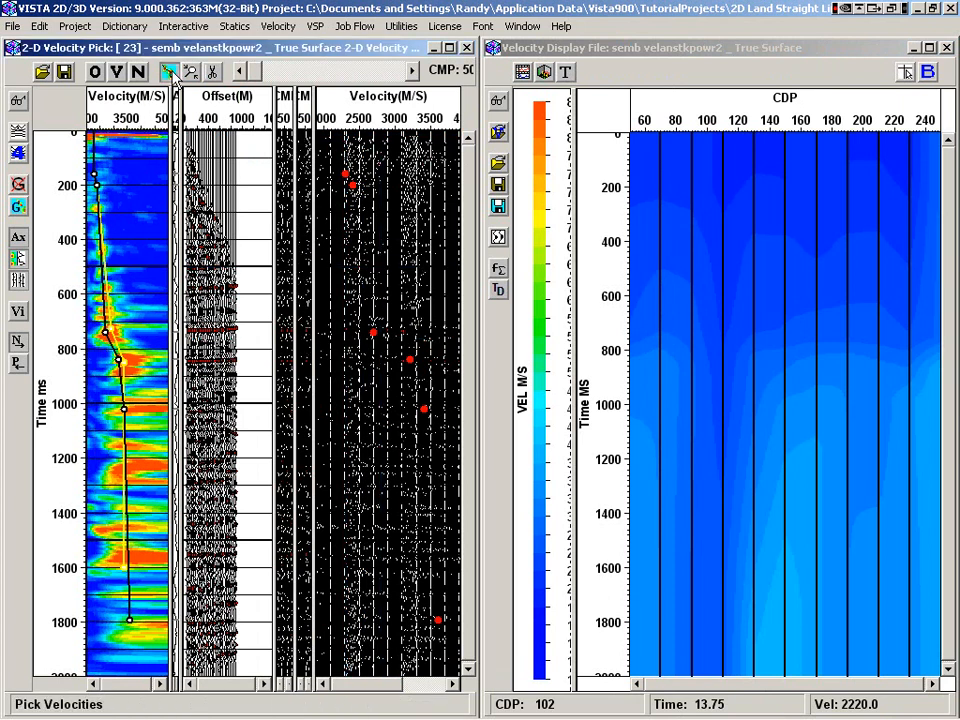
# Add a velocity pick at about 4000 m/s and 430 ms on the CMP 50 semblance, and refresh the velocity viewer
pyautogui.click(139, 249)
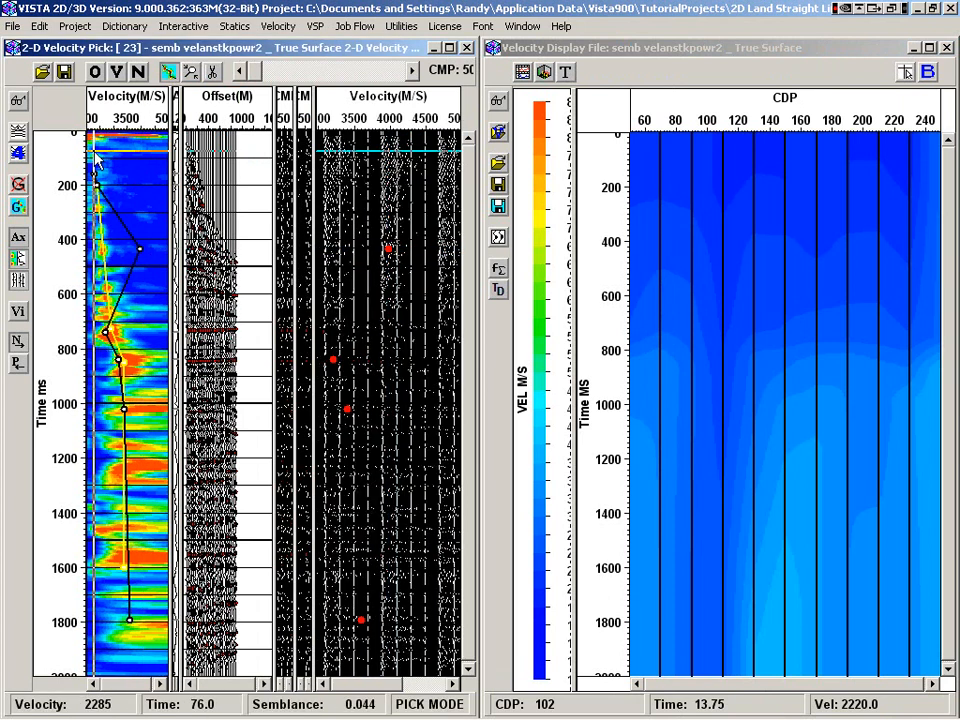
pyautogui.rightClick(127, 198)
pyautogui.moveTo(188, 231)
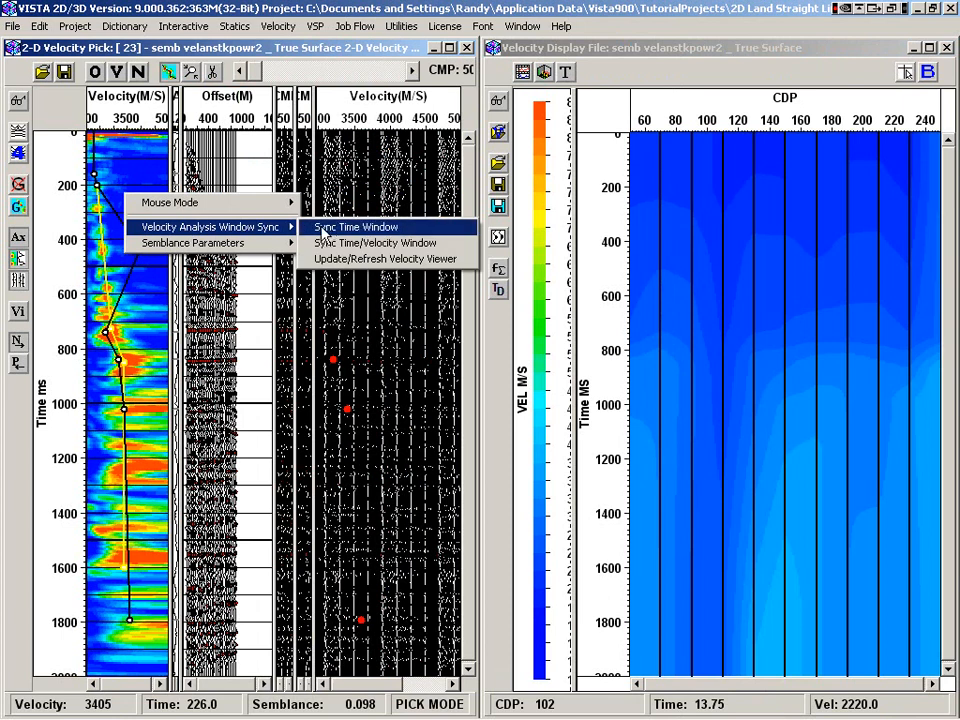
pyautogui.click(347, 262)
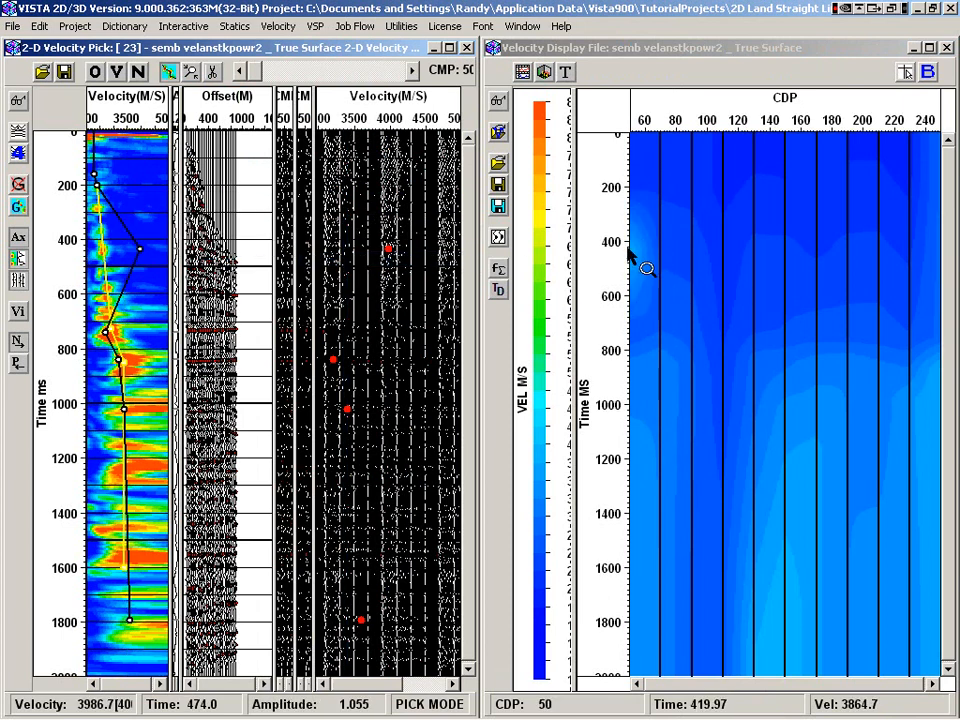
# Move to CMP 250, add a velocity pick at about 4000 m/s and 360 ms, and refresh the velocity viewer
pyautogui.click(363, 72)
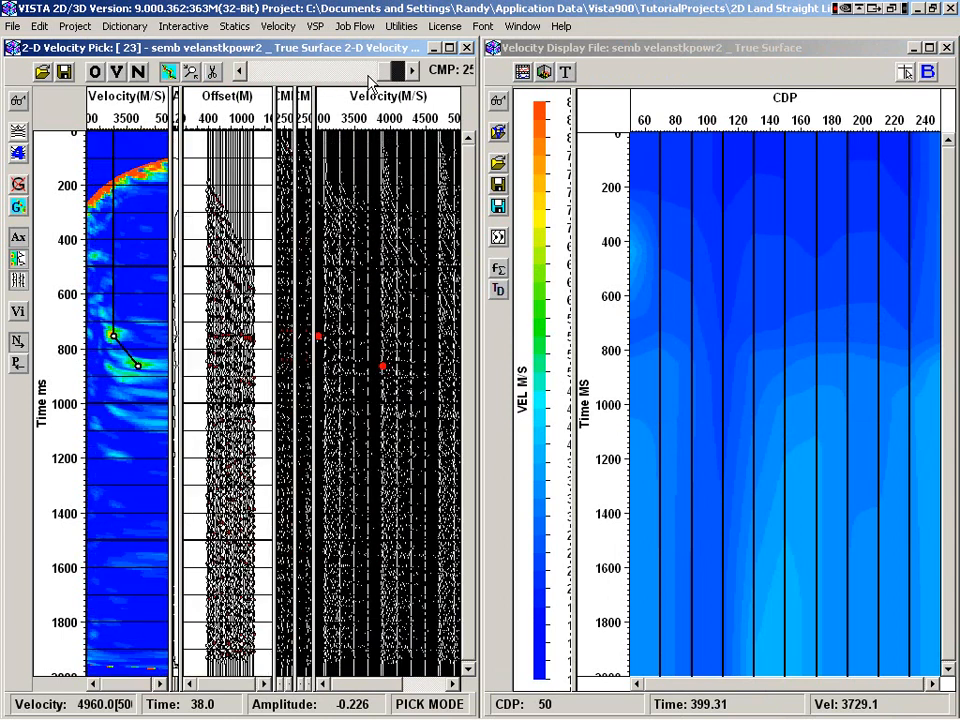
pyautogui.rightClick(113, 186)
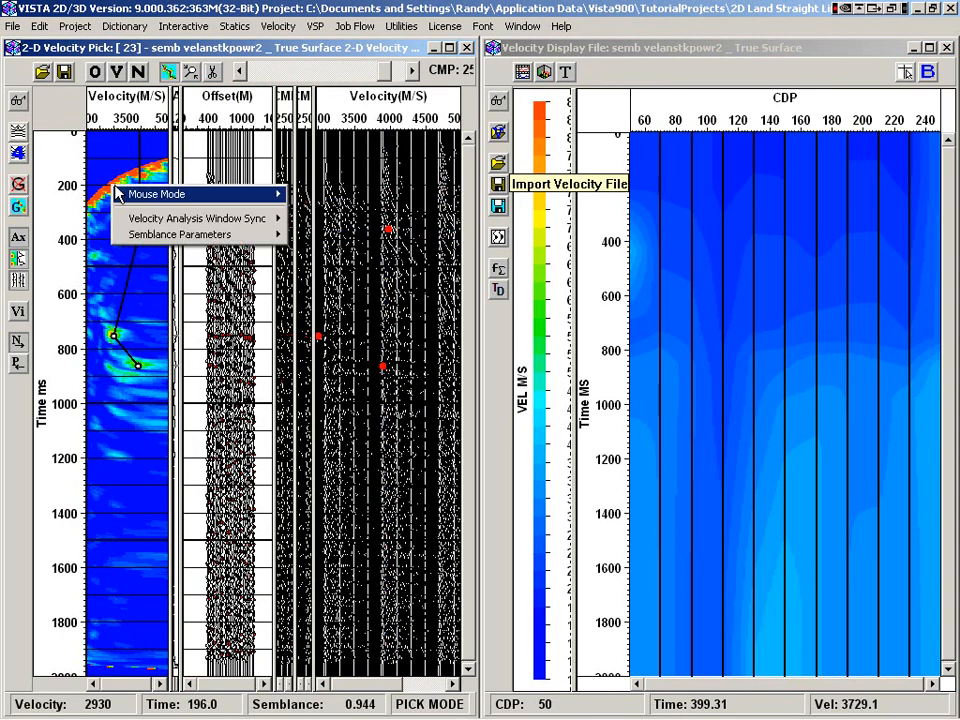
pyautogui.moveTo(200, 218)
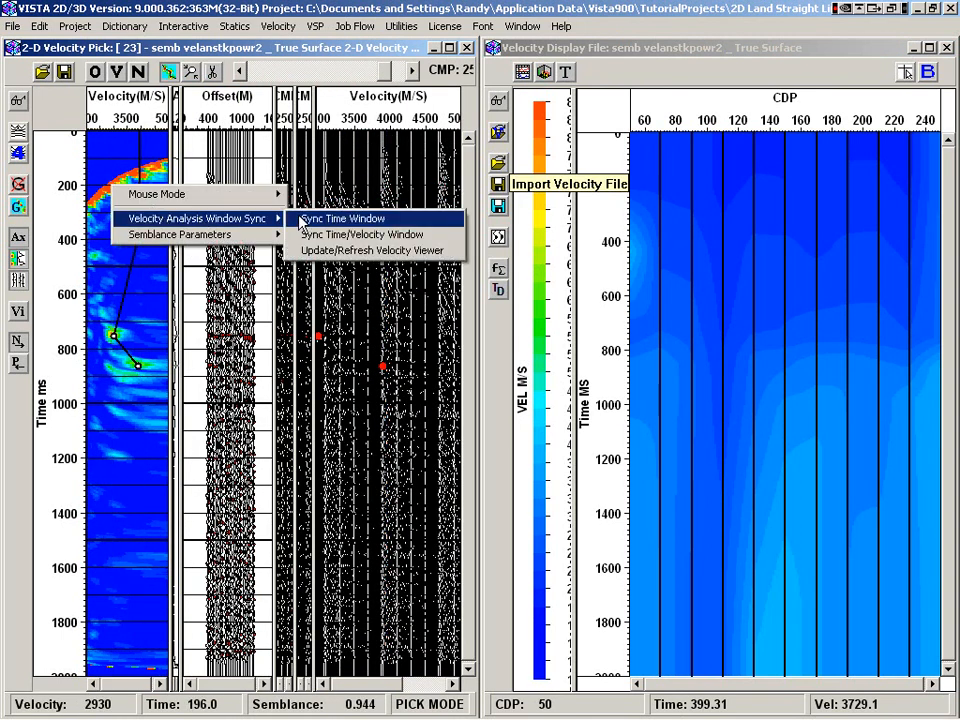
pyautogui.click(343, 249)
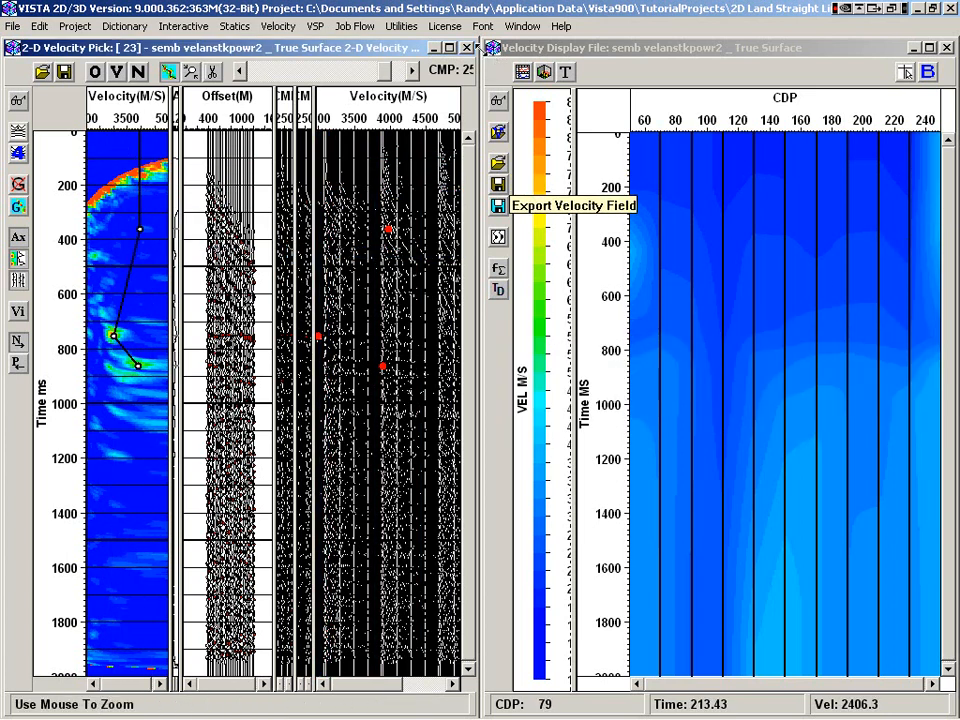
# Maximize the velocity pick window and delete the outlying pick at about 360 ms on CMP 250
pyautogui.doubleClick(488, 50)
pyautogui.doubleClick(265, 51)
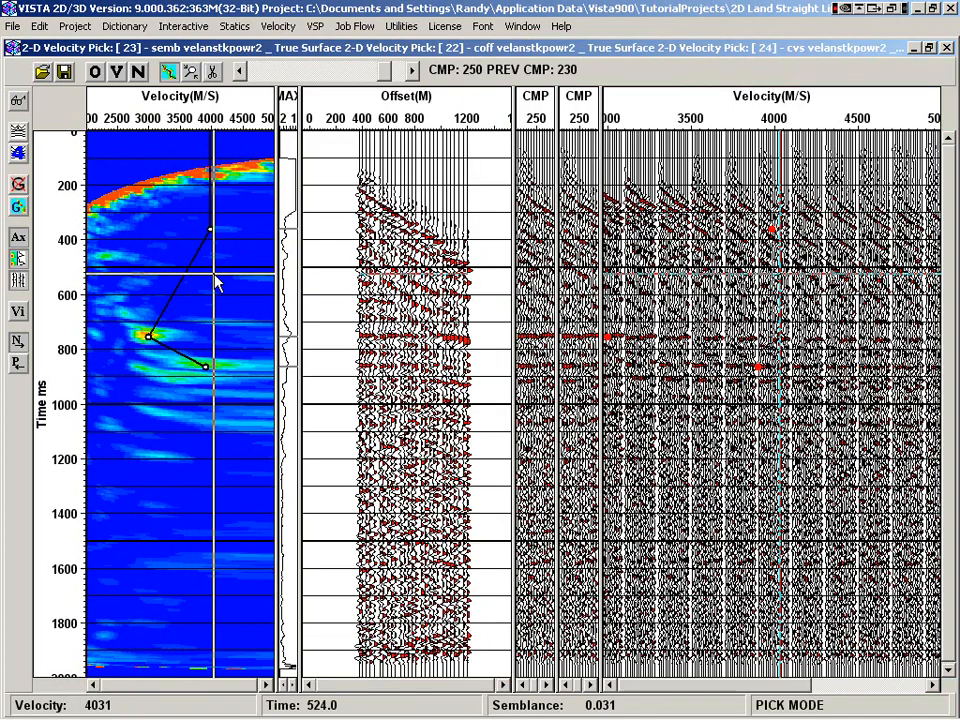
pyautogui.rightClick(212, 236)
# Go back to CMP 210 and toggle the gather between NMO-corrected and uncorrected, leaving it uncorrected
pyautogui.click(240, 72)
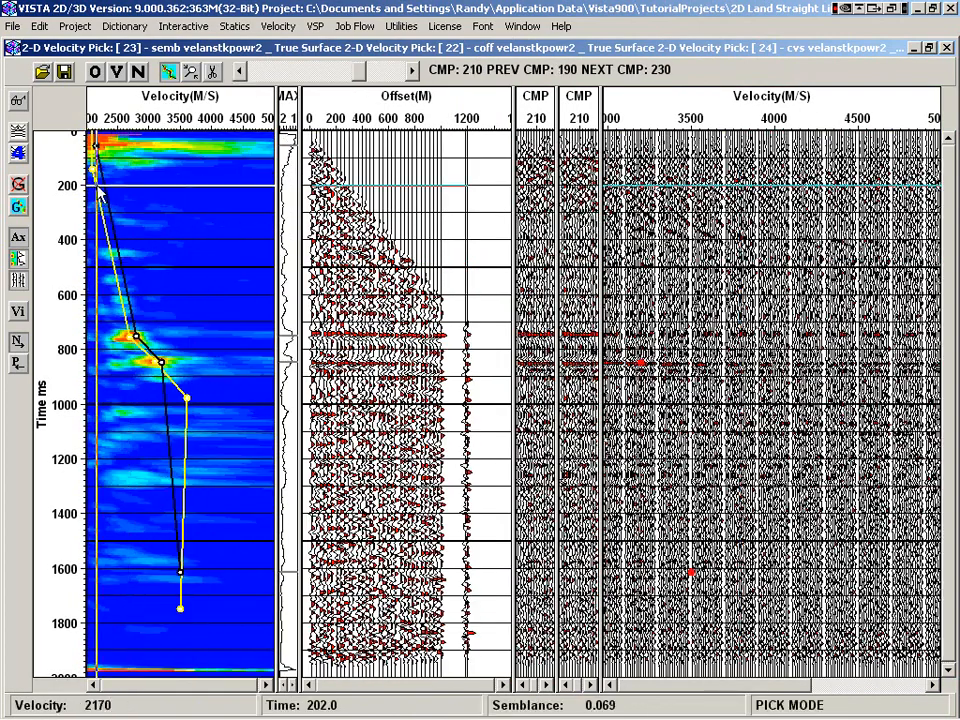
pyautogui.click(18, 133)
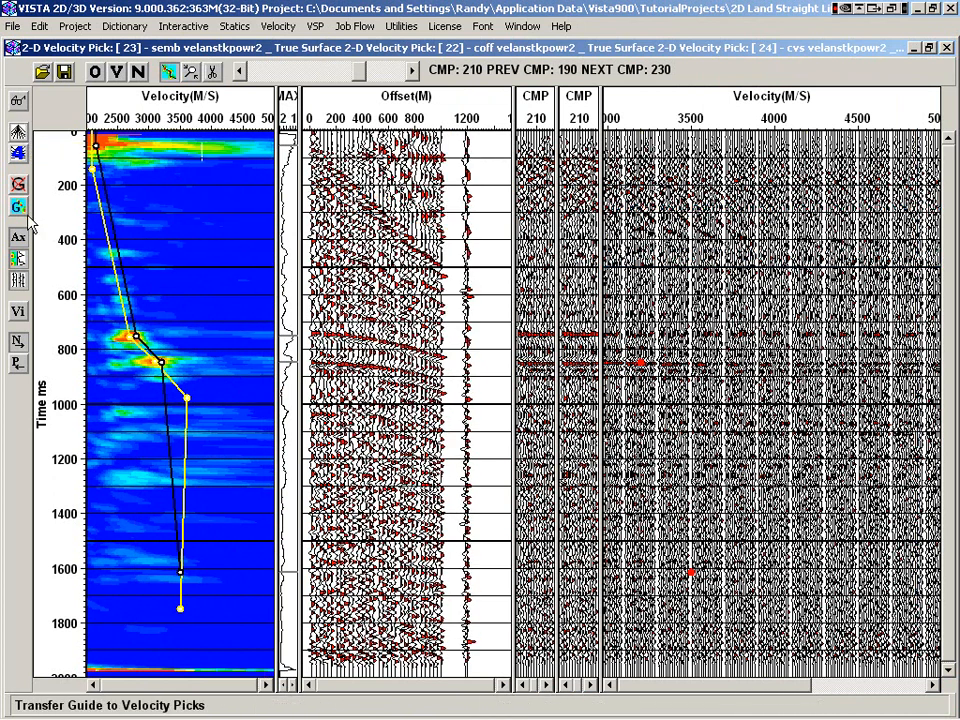
pyautogui.click(18, 131)
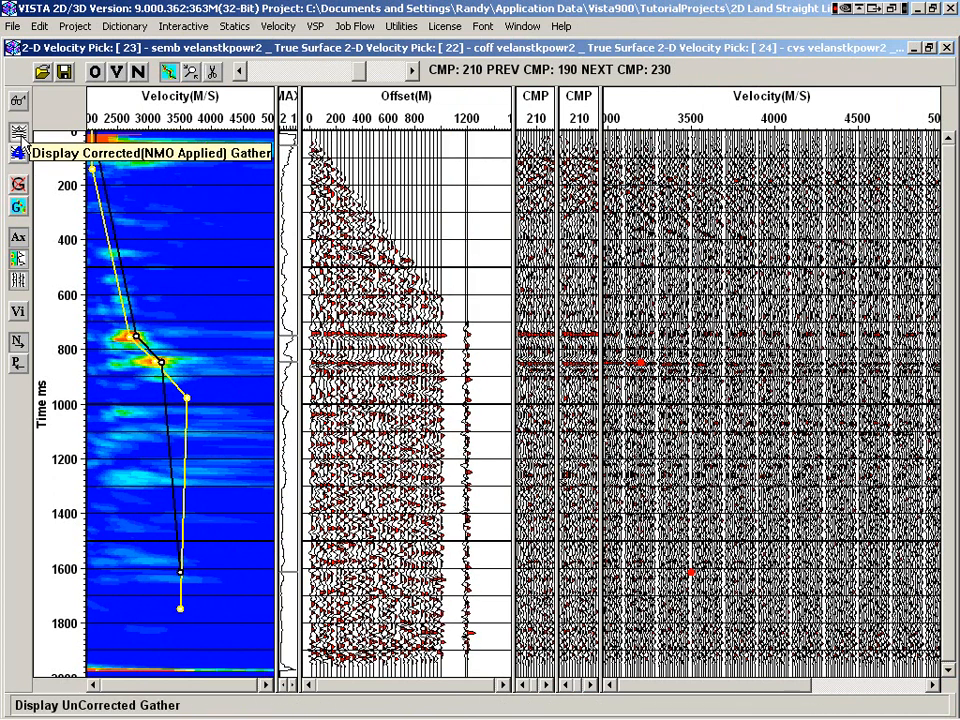
pyautogui.click(20, 137)
# Return to CMP 50 and delete the outlying velocity pick at about 4000 m/s and 430 ms
pyautogui.moveTo(735, 686); pyautogui.dragTo(834, 684)
pyautogui.moveTo(355, 72); pyautogui.dragTo(258, 72)
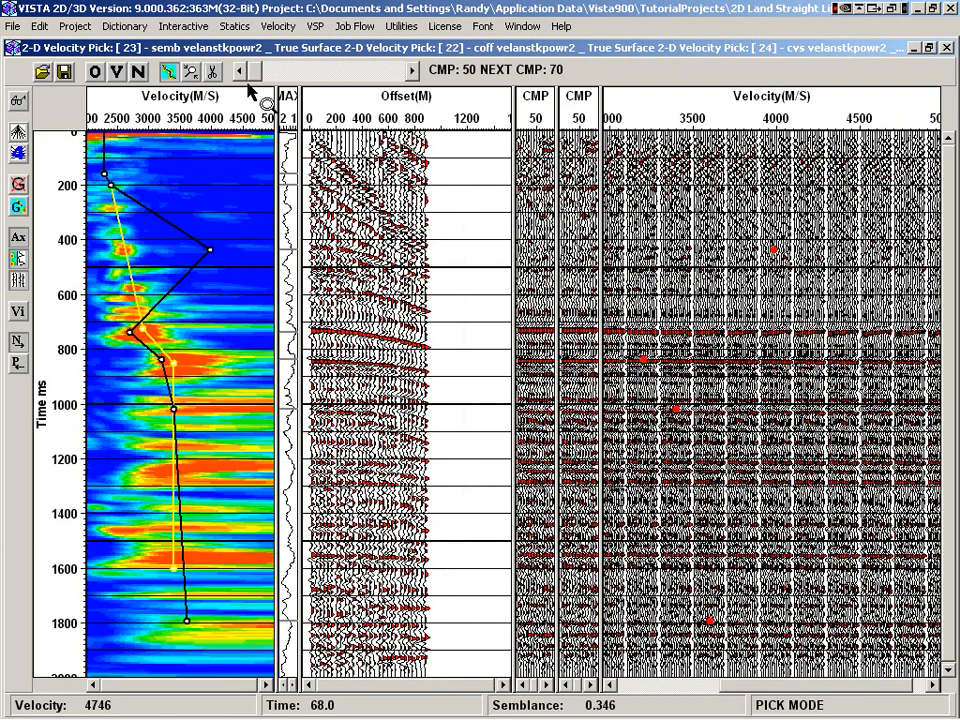
pyautogui.rightClick(211, 249)
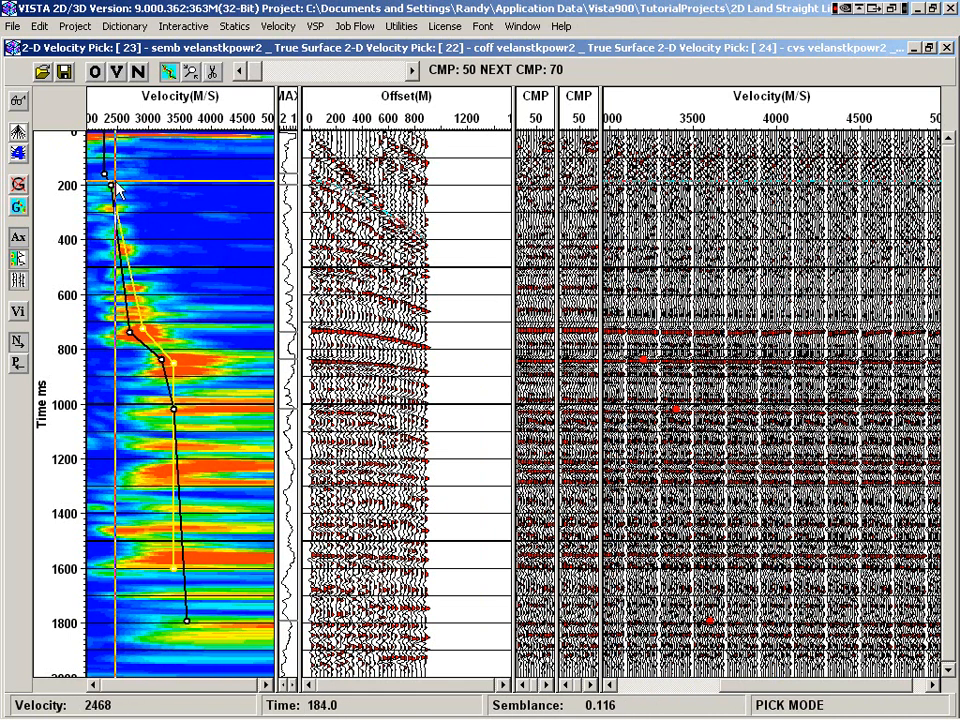
# Hide the neighbouring CMP's velocity function on the semblance, and toggle the interval velocity display on and off
pyautogui.click(18, 364)
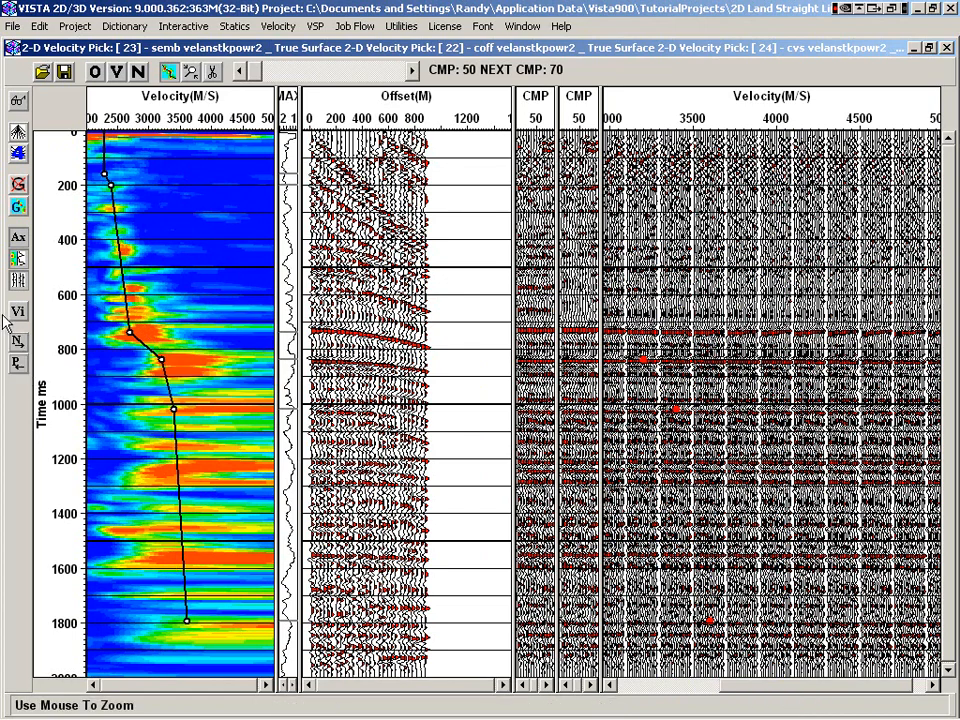
pyautogui.click(17, 313)
pyautogui.click(17, 313)
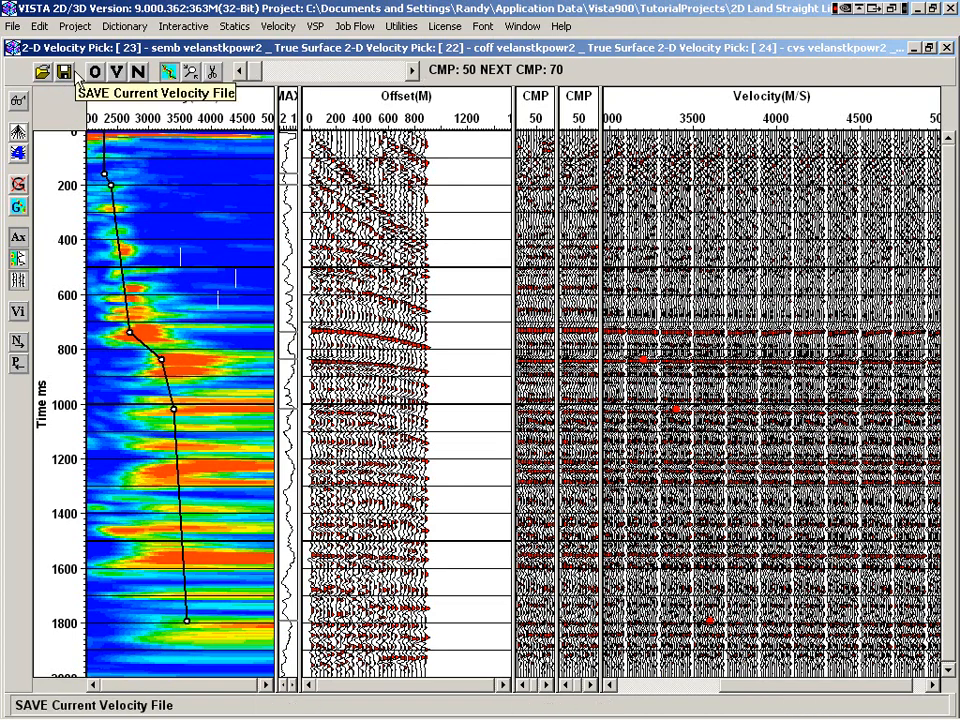
# Step forward through the CMP locations from CMP 50 to CMP 210 to review their velocity picks and uncorrected gathers
pyautogui.click(412, 71)
pyautogui.click(412, 71)
pyautogui.click(412, 71)
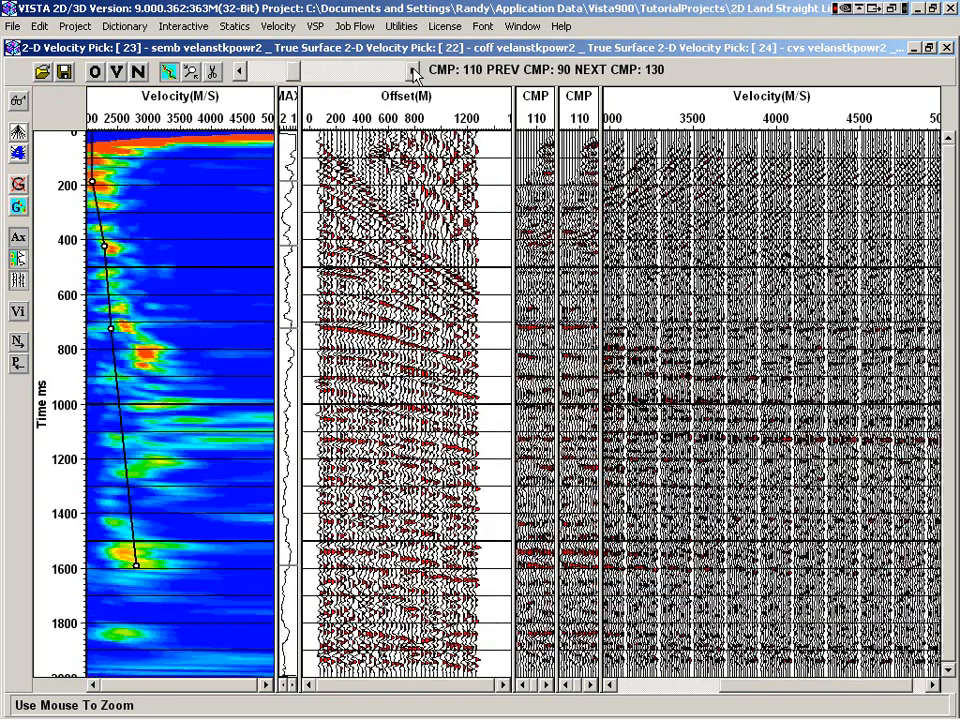
pyautogui.click(412, 71)
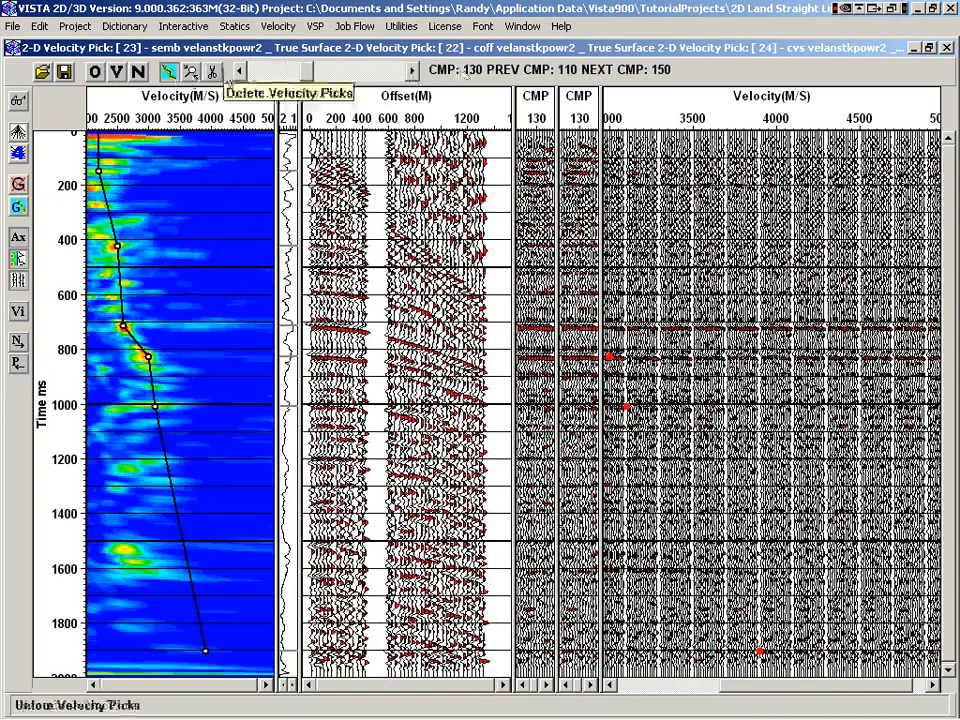
pyautogui.click(411, 73)
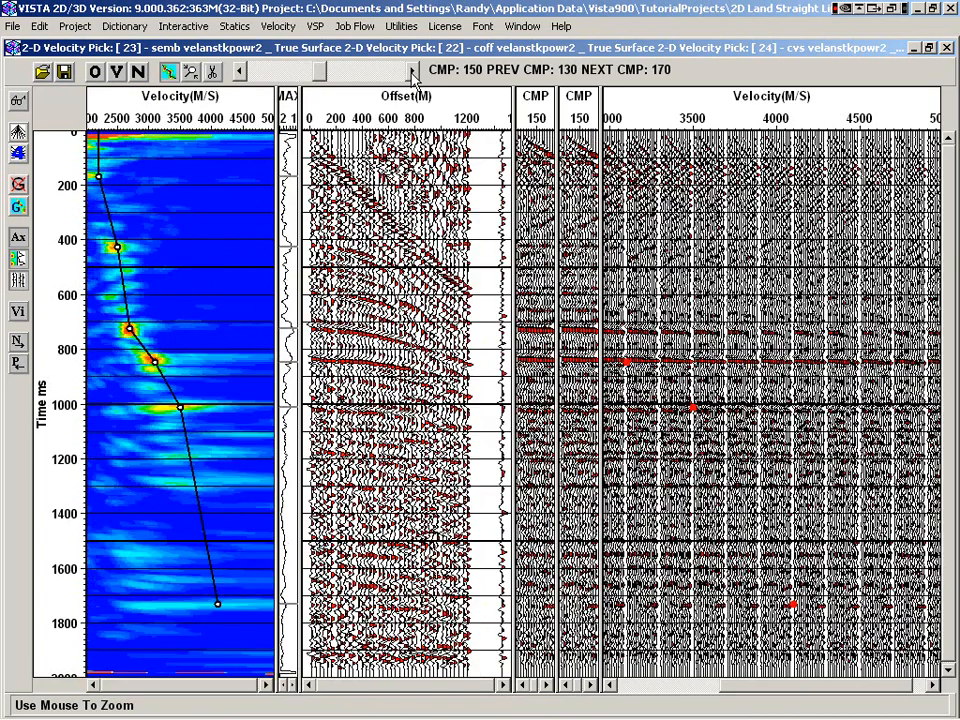
pyautogui.click(413, 72)
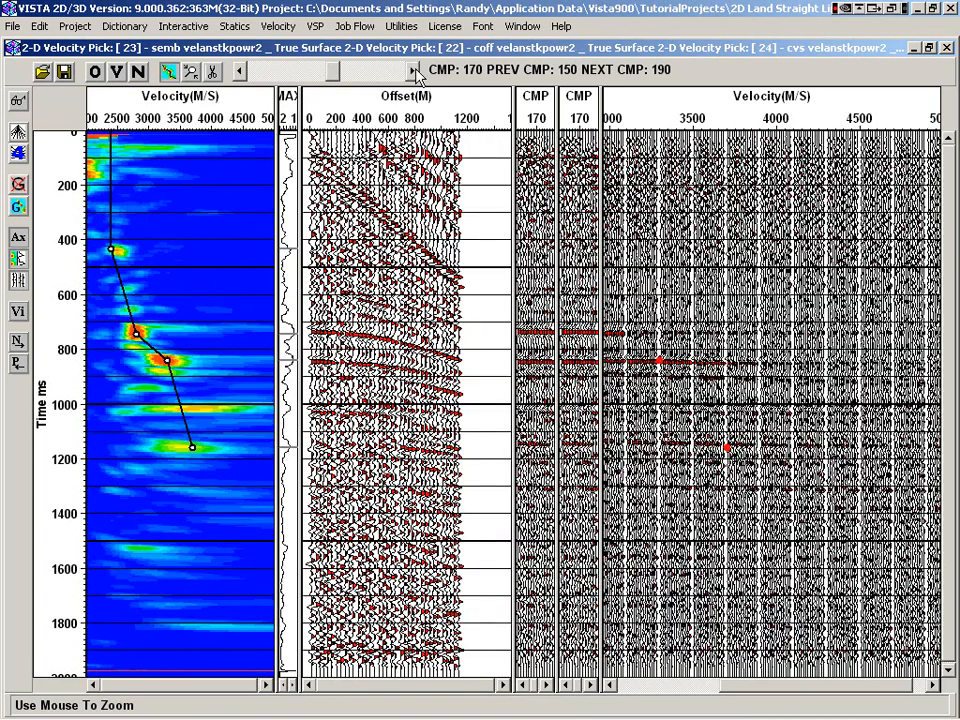
pyautogui.click(413, 72)
pyautogui.click(413, 72)
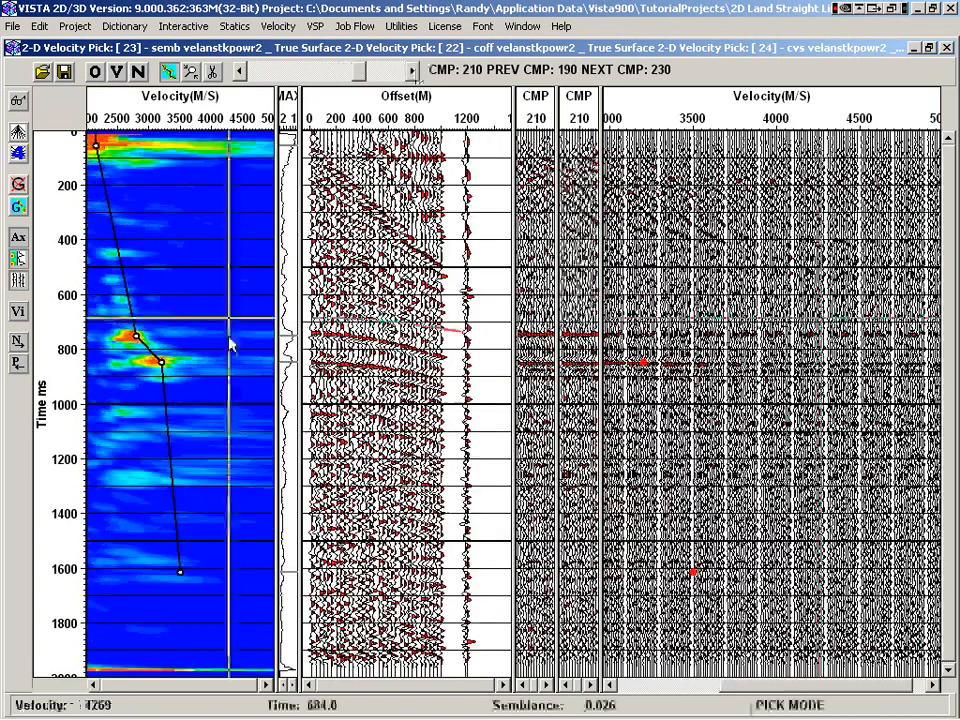